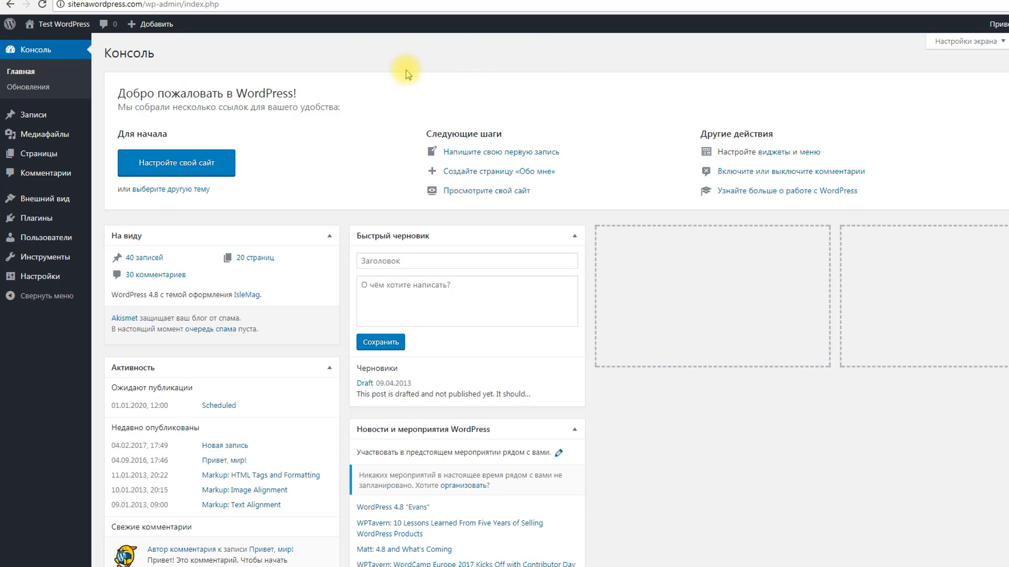
- Activate the Twenty Seventeen theme from the site's installed themes
{"action": "mouse_move", "coordinate": [53, 199]}
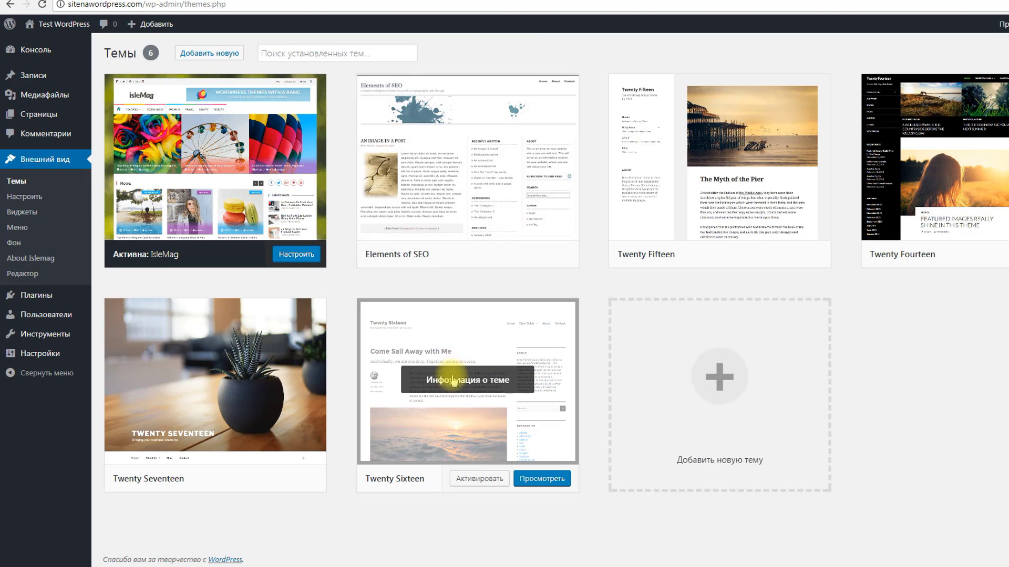
{"action": "left_click", "coordinate": [251, 477]}
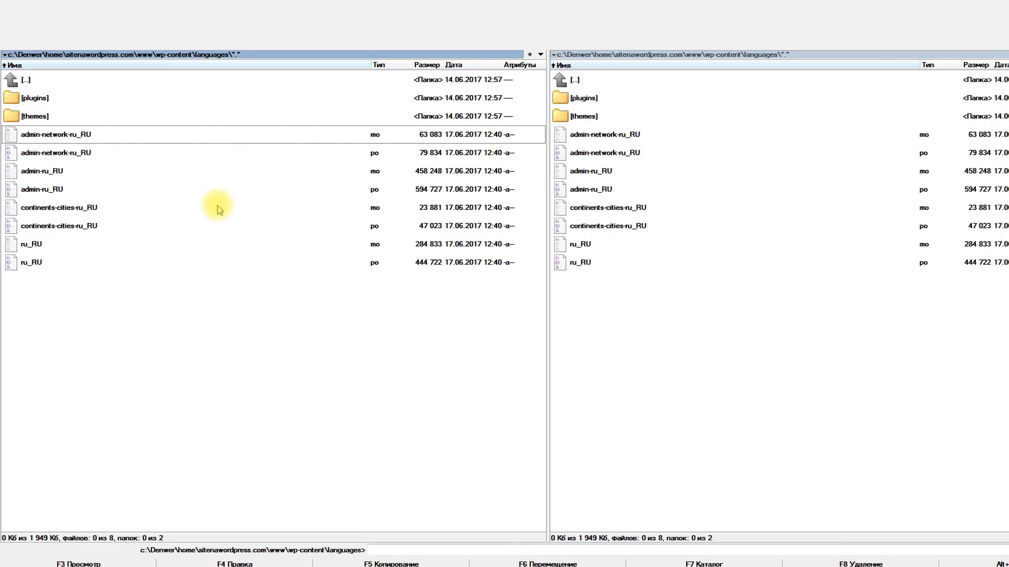
{"action": "left_click", "coordinate": [235, 565]}
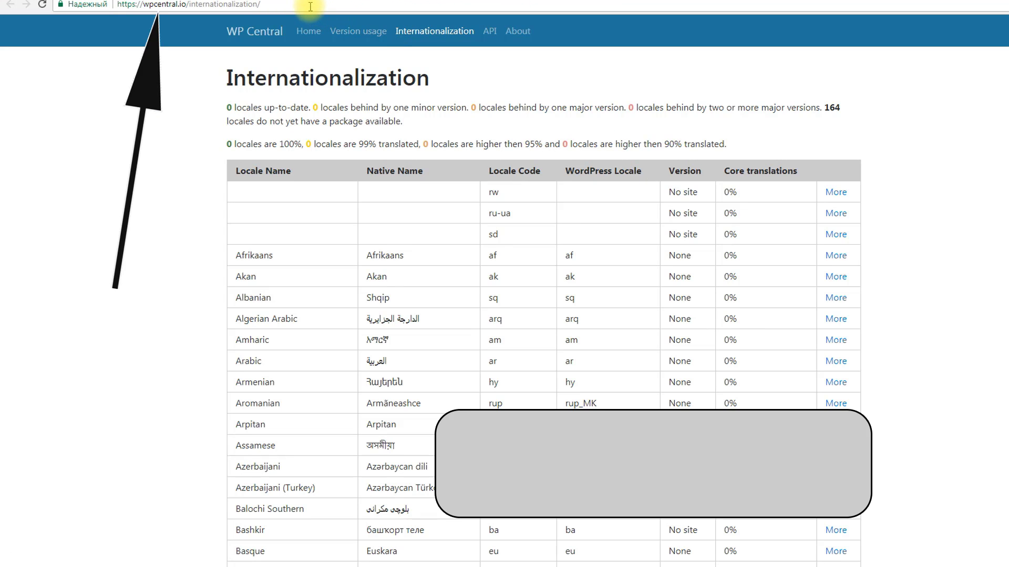
{"action": "left_click", "coordinate": [310, 6]}
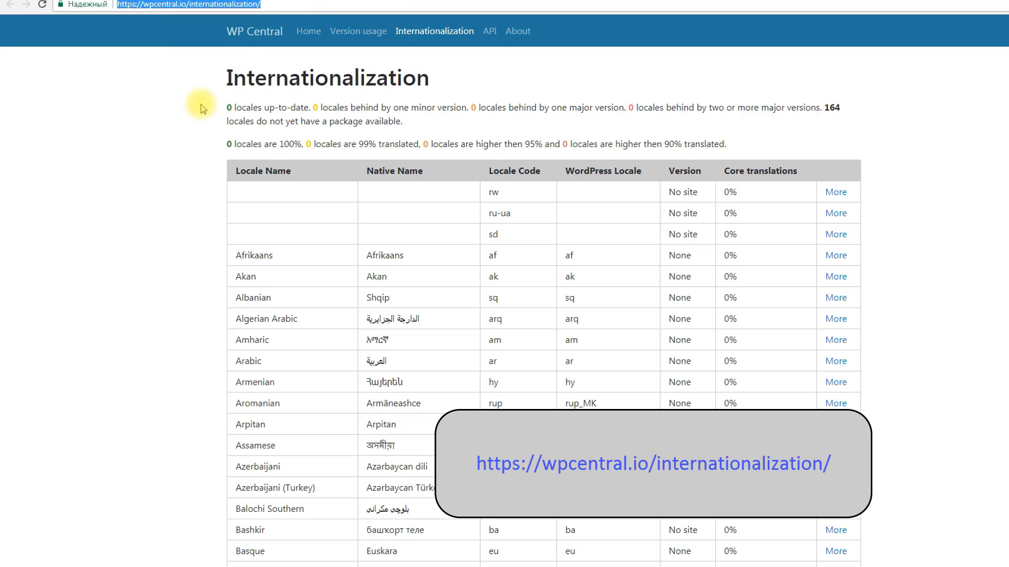
{"action": "left_click", "coordinate": [192, 120]}
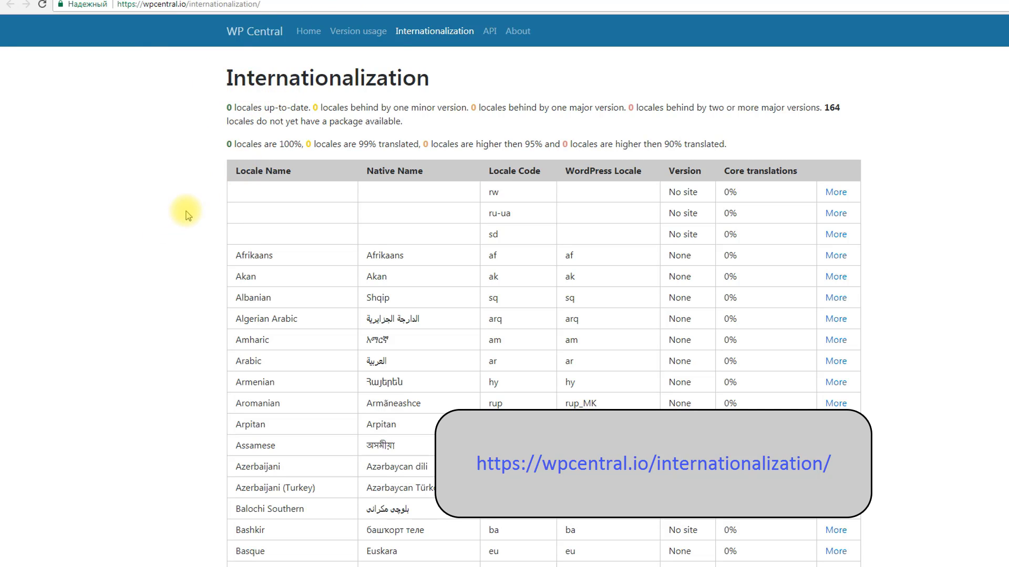
- Find Belarusian in the locale table, open its details page and download the 4.8 language pack
{"action": "scroll", "coordinate": [187, 213], "scroll_direction": "down", "scroll_amount": 6}
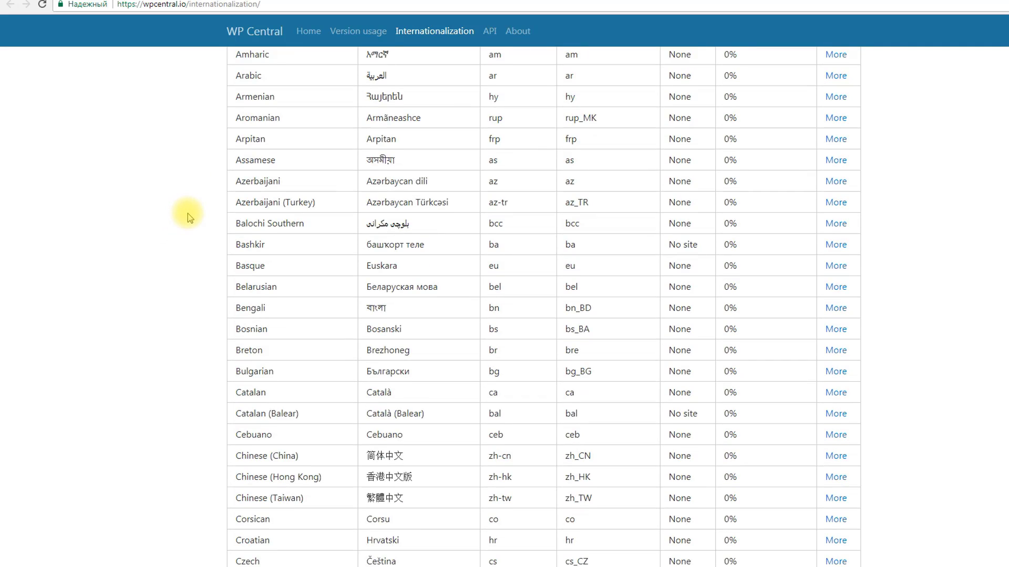
{"action": "scroll", "coordinate": [187, 214], "scroll_direction": "down", "scroll_amount": 1}
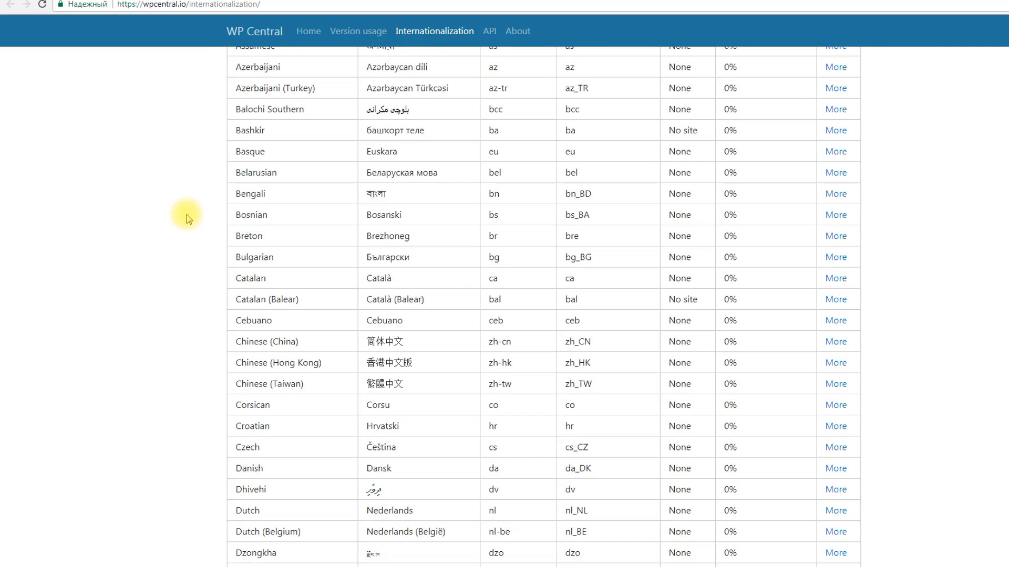
{"action": "left_click_drag", "start_coordinate": [231, 171], "coordinate": [464, 173]}
{"action": "left_click", "coordinate": [514, 179]}
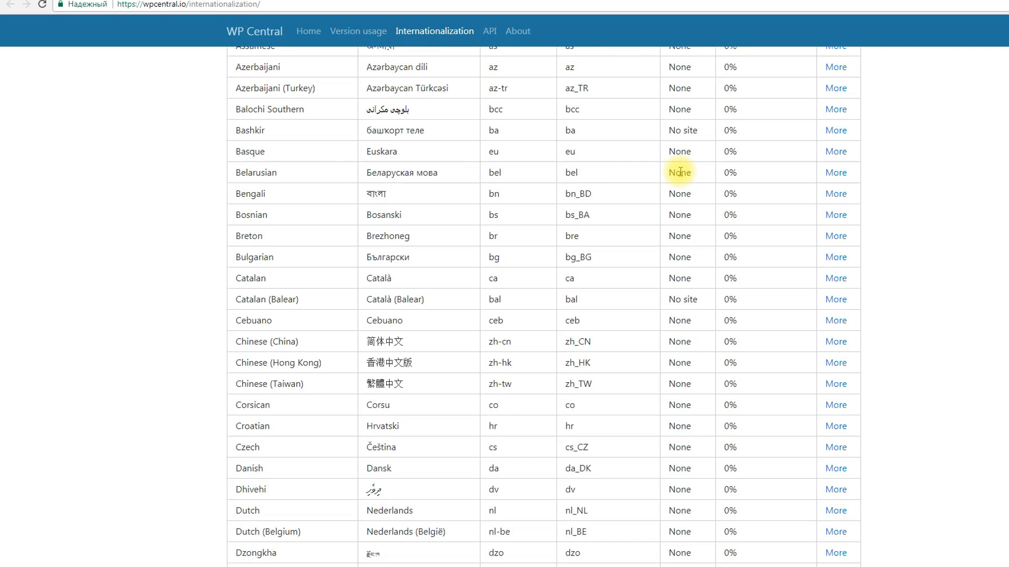
{"action": "left_click", "coordinate": [837, 174]}
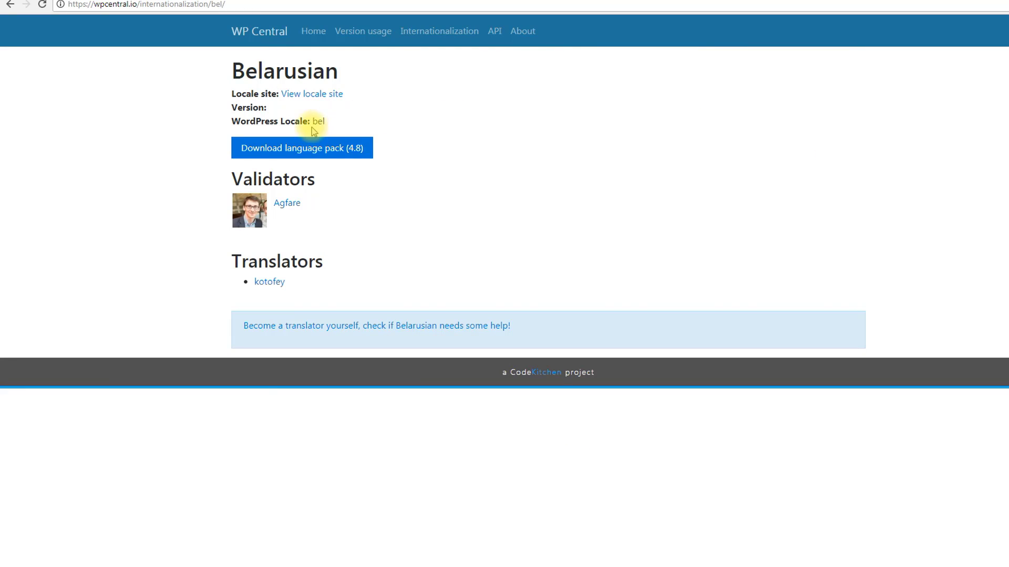
{"action": "left_click", "coordinate": [294, 148]}
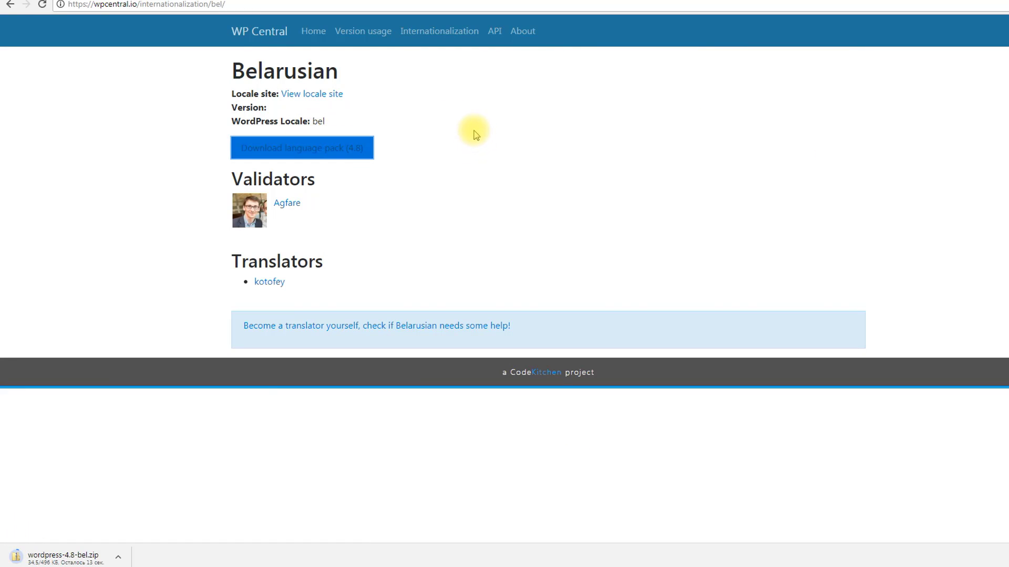
- Switch to the file manager and copy all files from wordpress-4.8-bel.zip into the site's wp-content\languages folder
{"action": "key", "text": "alt+Tab"}
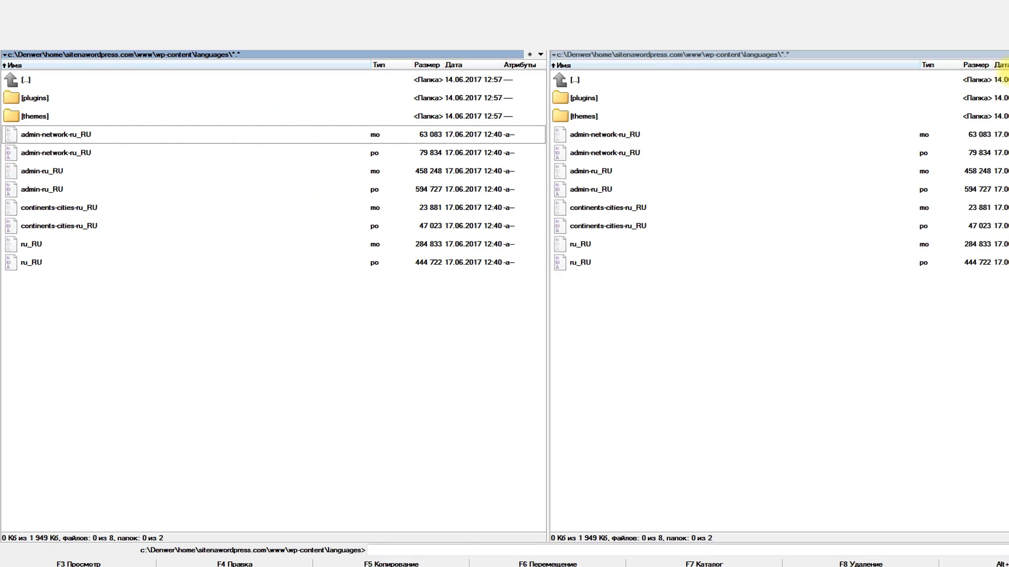
{"action": "double_click", "coordinate": [601, 100]}
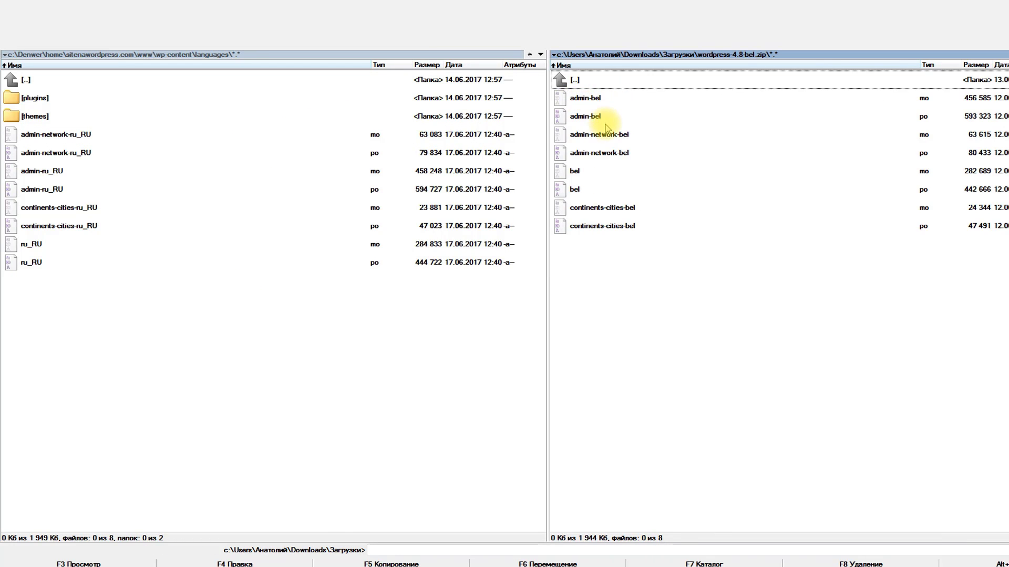
{"action": "left_click", "coordinate": [593, 98]}
{"action": "key", "text": "ctrl+a"}
{"action": "key", "text": "F5"}
{"action": "key", "text": "Return"}
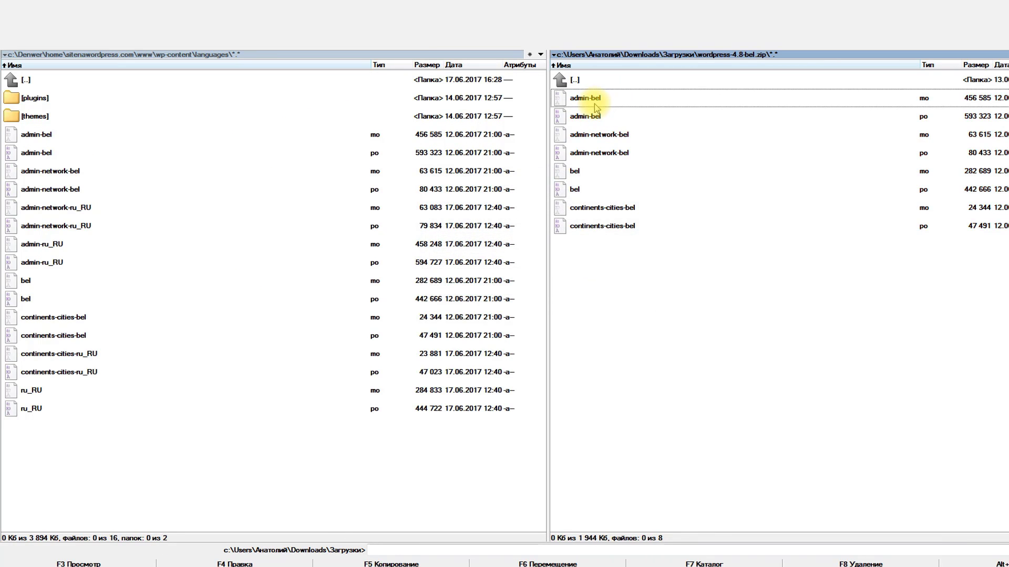
- Go up from the languages folder to the site's www root folder and open wp-config.php for editing
{"action": "left_click", "coordinate": [158, 190]}
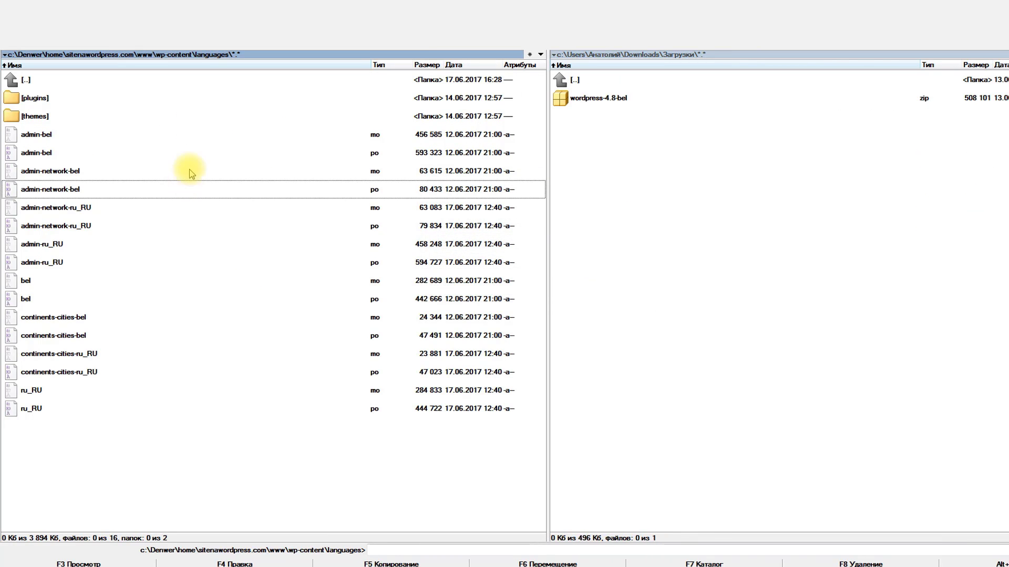
{"action": "double_click", "coordinate": [91, 81]}
{"action": "double_click", "coordinate": [61, 82]}
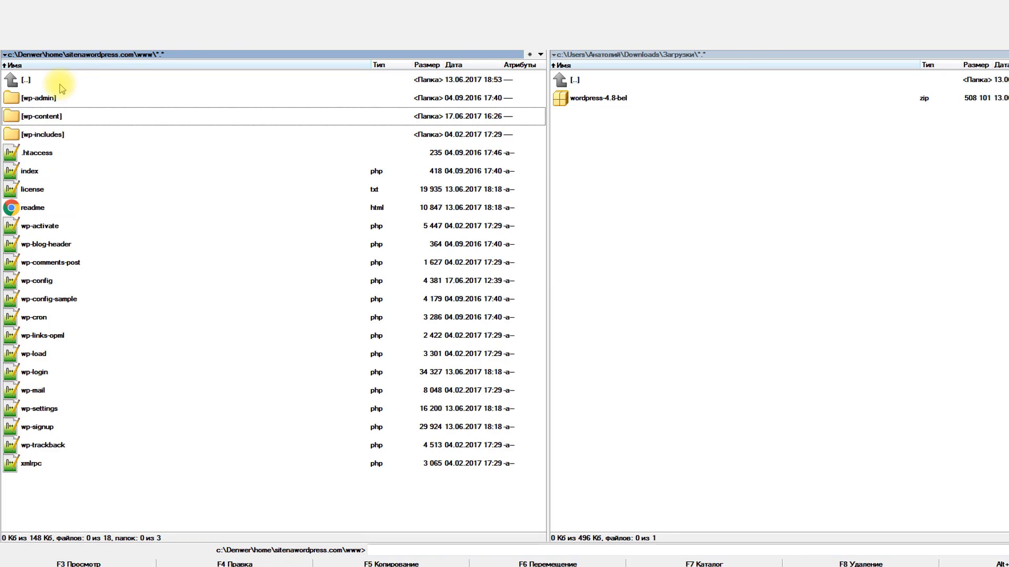
{"action": "double_click", "coordinate": [13, 282]}
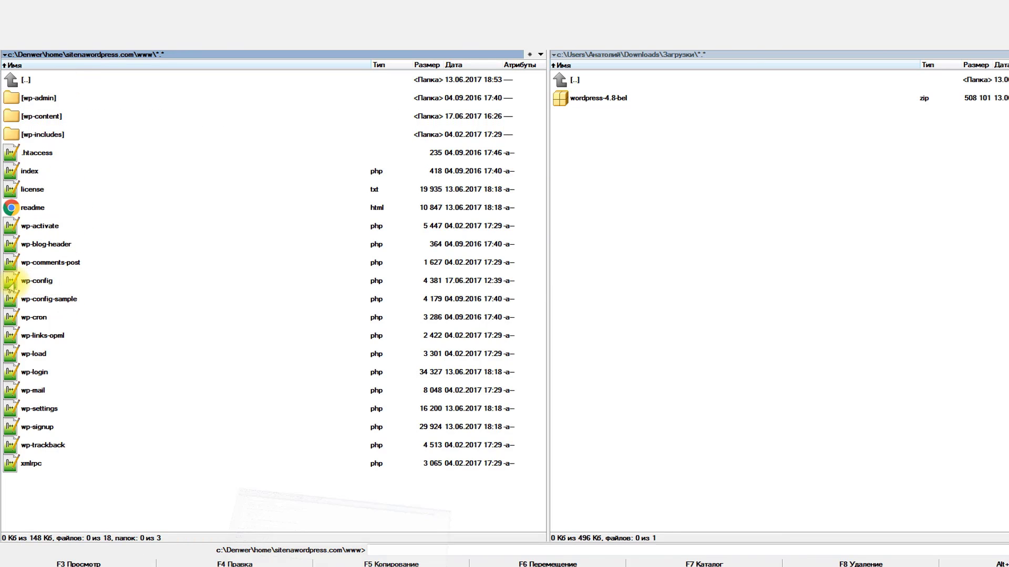
- Replace the placeholder код языка in the WPLANG line of wp-config.php with bel, taken from WP Central's Belarusian page
{"action": "scroll", "coordinate": [153, 400], "scroll_direction": "down", "scroll_amount": 3}
{"action": "left_click", "coordinate": [154, 404]}
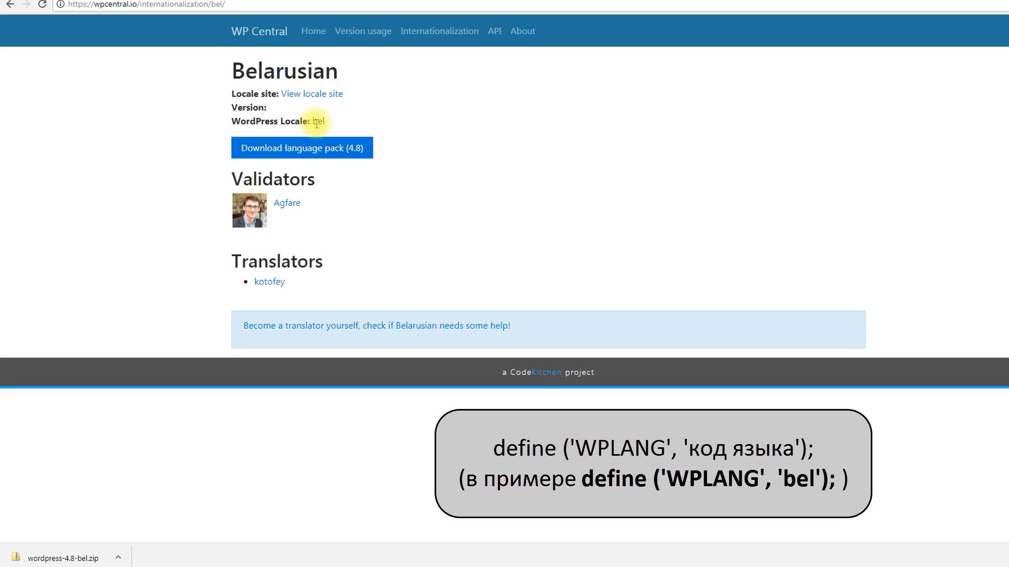
{"action": "left_click_drag", "start_coordinate": [312, 122], "coordinate": [324, 120]}
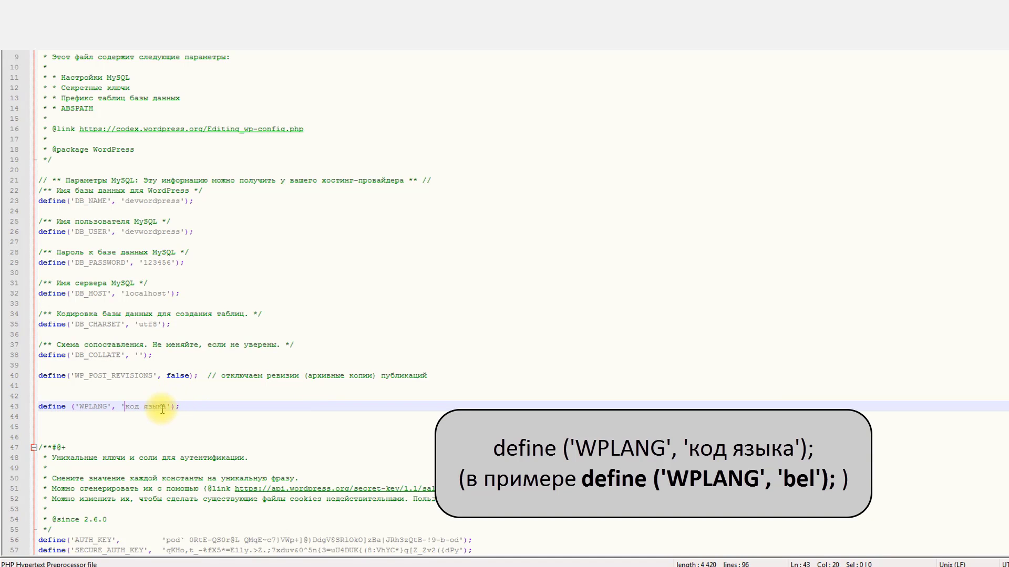
{"action": "left_click", "coordinate": [166, 406], "text": "shift"}
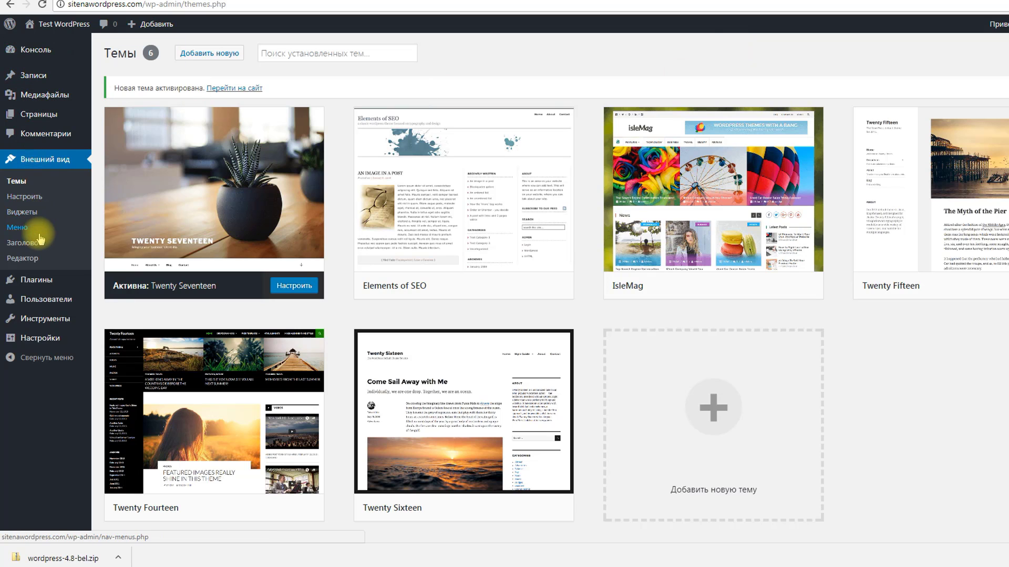
- Set the site language to Беларуская мова in the WordPress general settings and save the changes
{"action": "mouse_move", "coordinate": [32, 337]}
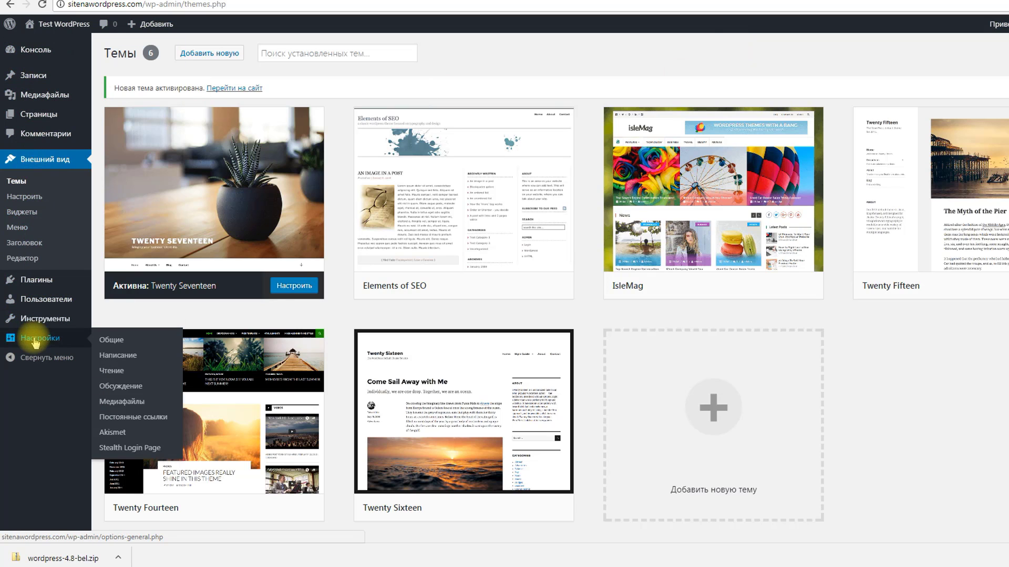
{"action": "left_click", "coordinate": [109, 343]}
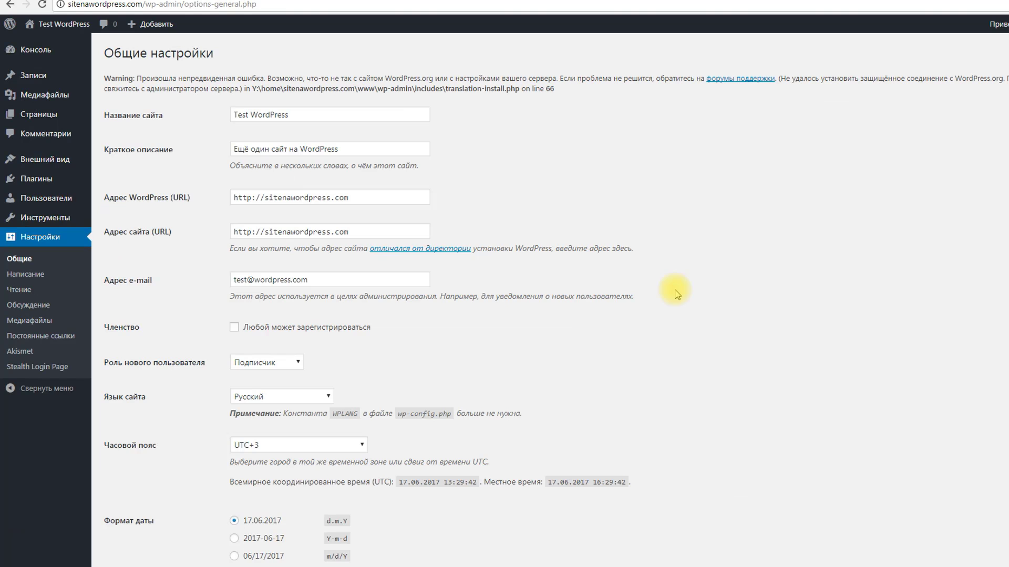
{"action": "scroll", "coordinate": [726, 273], "scroll_direction": "down", "scroll_amount": 5}
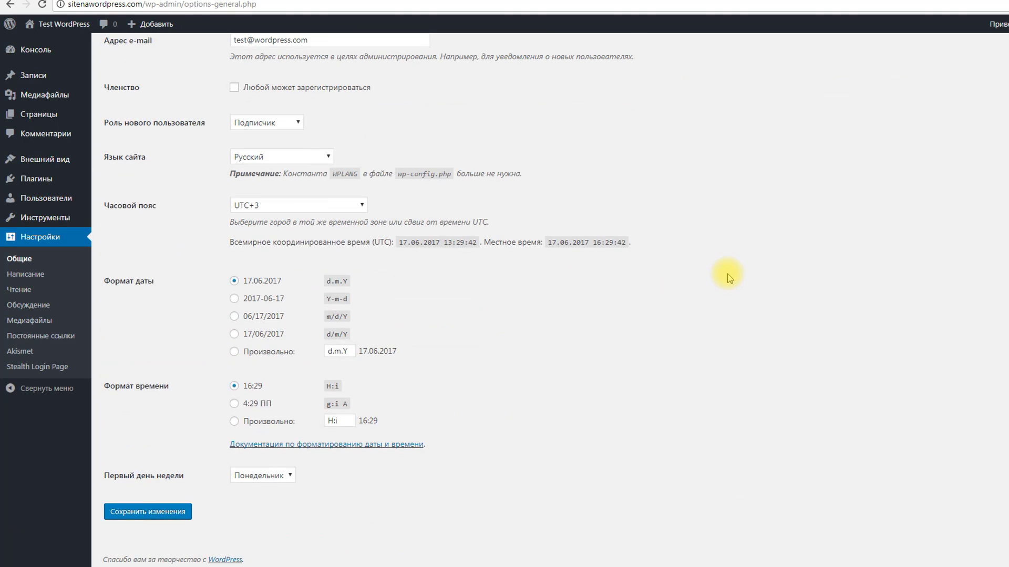
{"action": "left_click", "coordinate": [276, 158]}
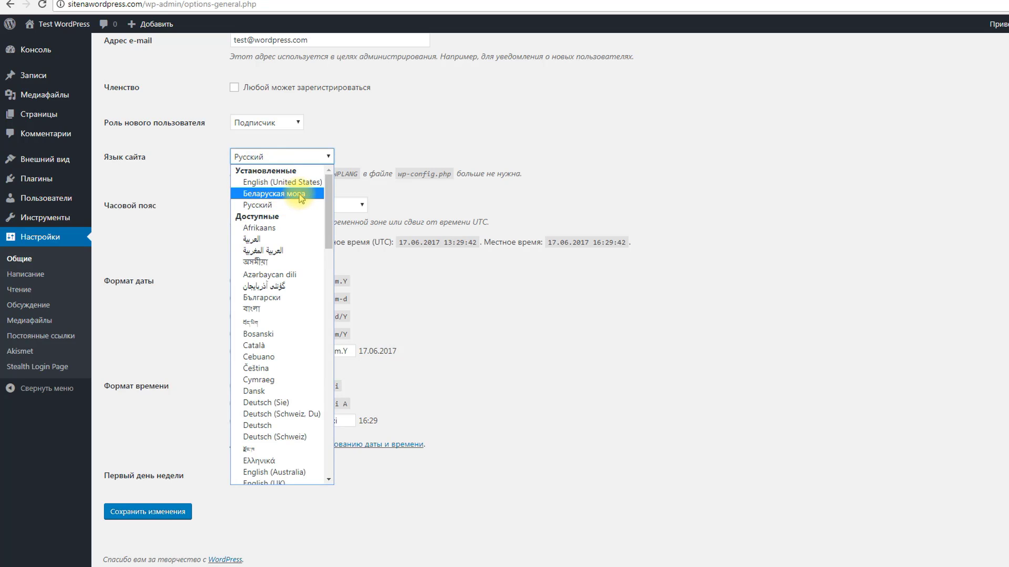
{"action": "left_click", "coordinate": [266, 194]}
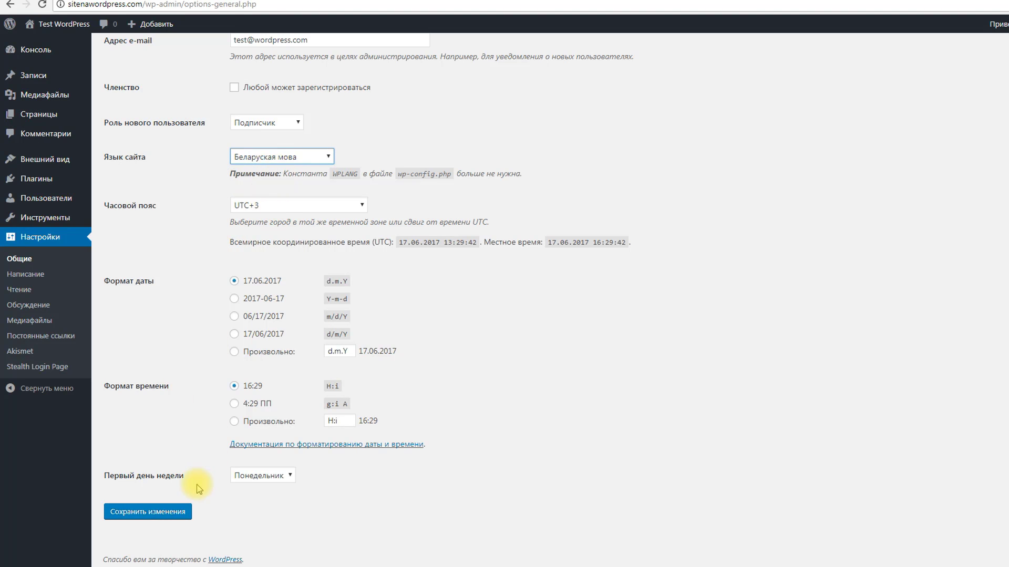
{"action": "left_click", "coordinate": [155, 513]}
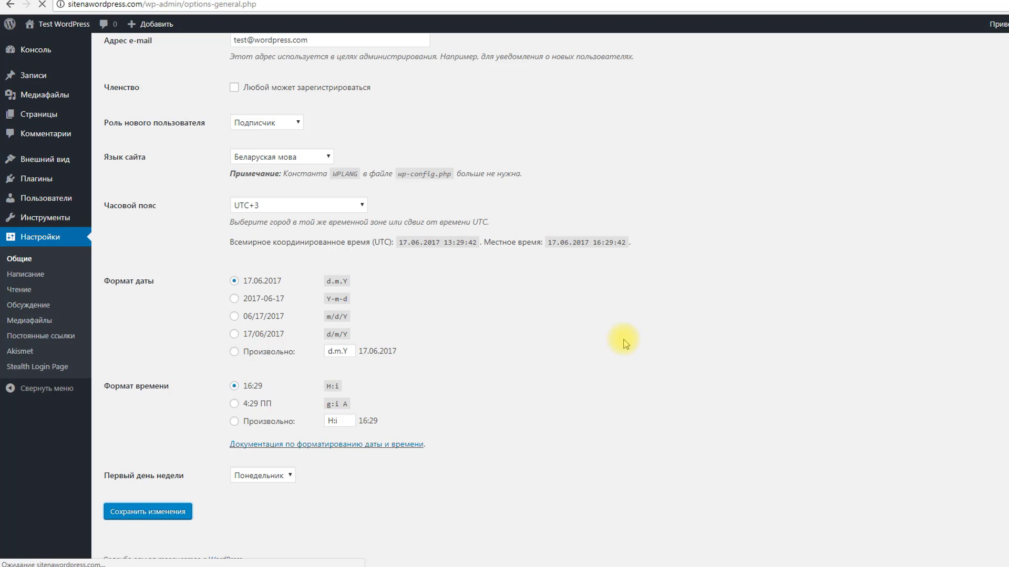
{"action": "scroll", "coordinate": [625, 341], "scroll_direction": "down", "scroll_amount": 2}
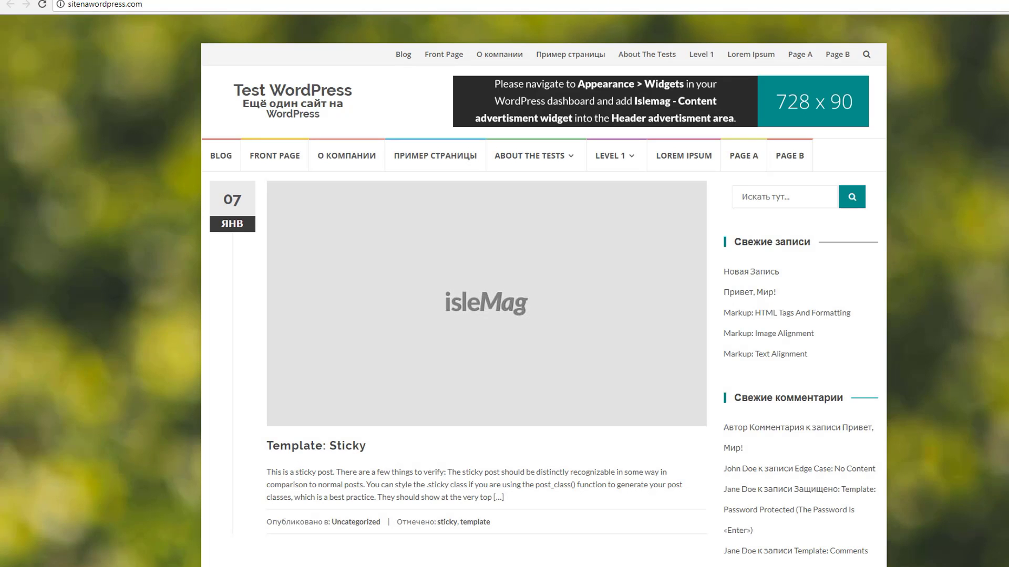
- Reload the site's home page and examine the admin bar, sidebar headings, archive months and posts for the Belarusian translation
{"action": "key", "text": "F5"}
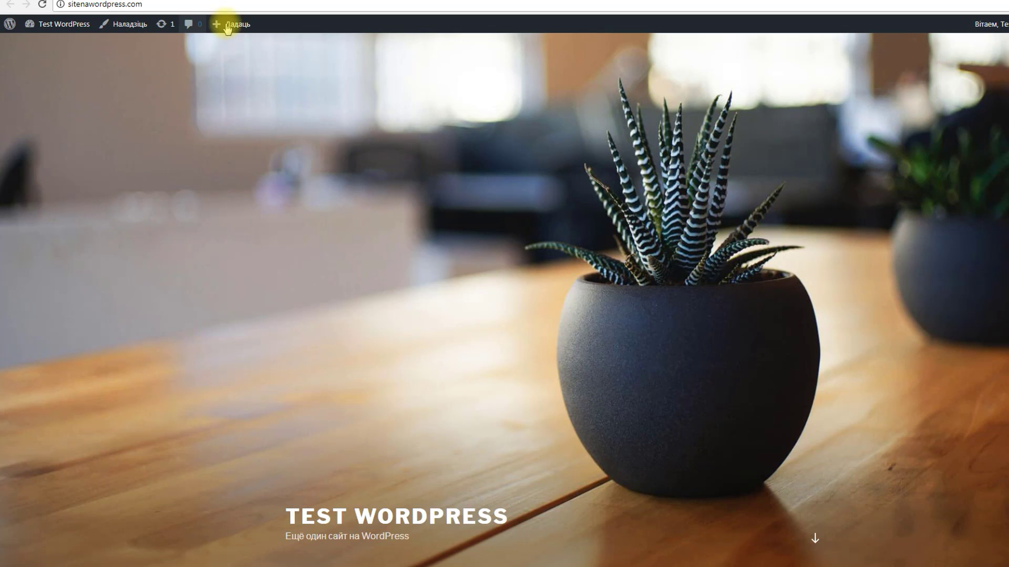
{"action": "scroll", "coordinate": [443, 375], "scroll_direction": "down", "scroll_amount": 3}
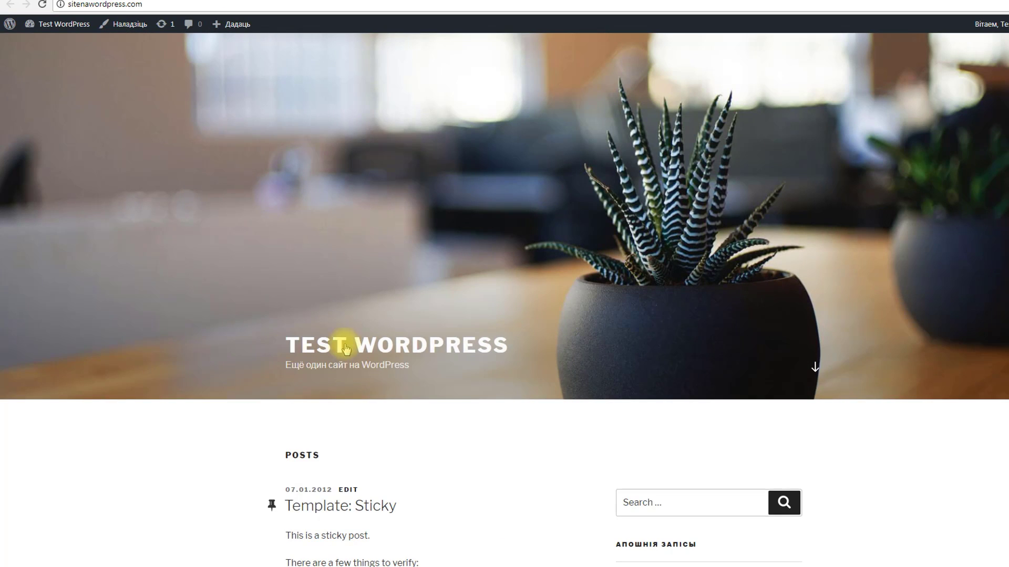
{"action": "scroll", "coordinate": [339, 347], "scroll_direction": "down", "scroll_amount": 3}
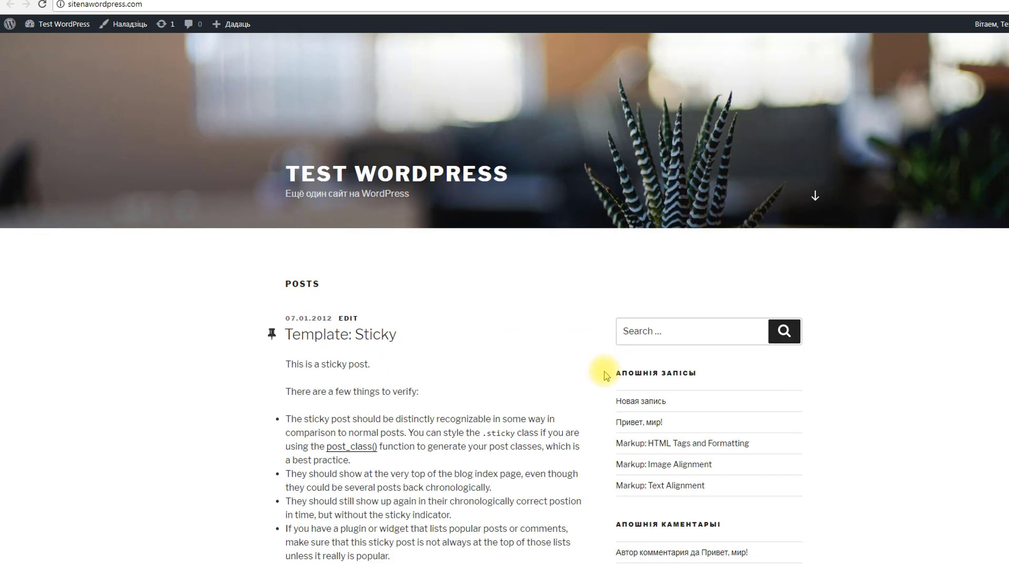
{"action": "left_click_drag", "start_coordinate": [617, 371], "coordinate": [715, 375]}
{"action": "left_click", "coordinate": [711, 378]}
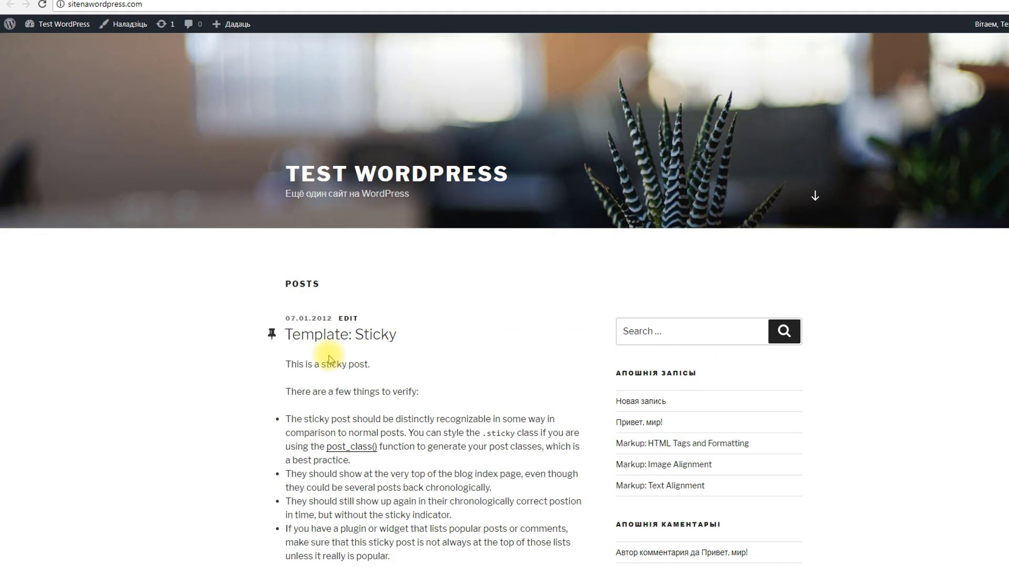
{"action": "scroll", "coordinate": [612, 385], "scroll_direction": "down", "scroll_amount": 3}
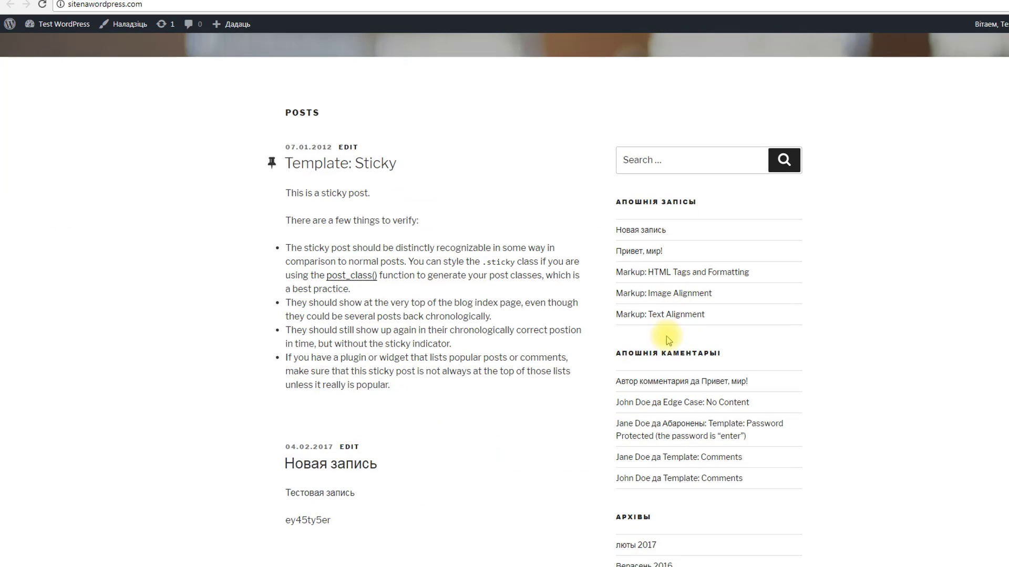
{"action": "scroll", "coordinate": [390, 342], "scroll_direction": "down", "scroll_amount": 4}
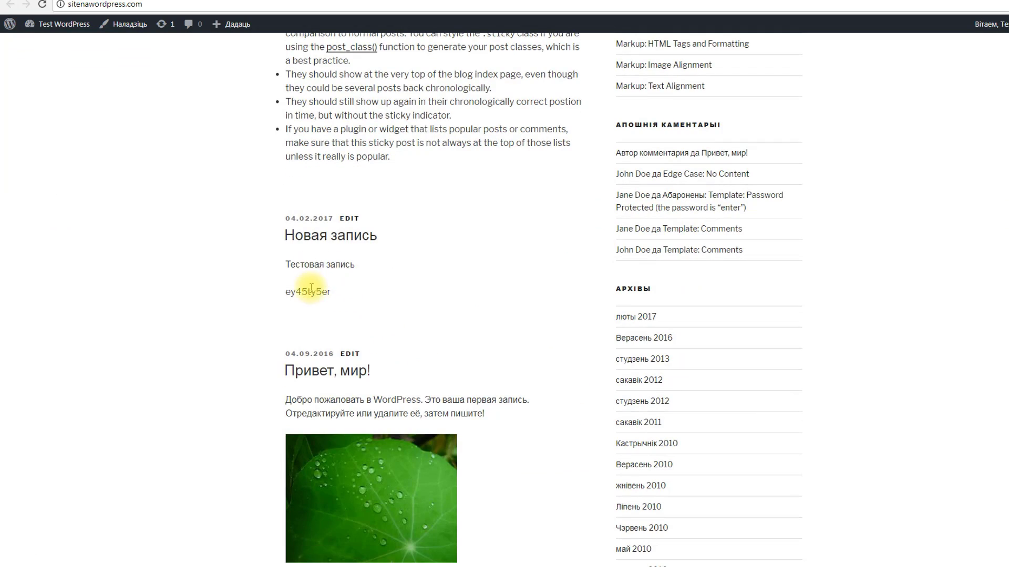
{"action": "scroll", "coordinate": [389, 341], "scroll_direction": "down", "scroll_amount": 6}
{"action": "scroll", "coordinate": [466, 353], "scroll_direction": "up", "scroll_amount": 15}
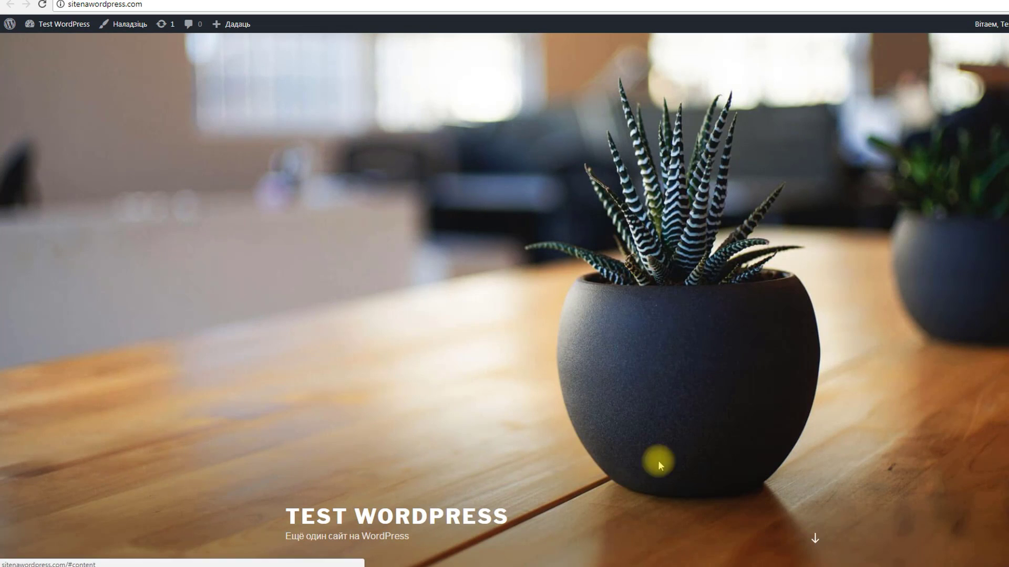
{"action": "key", "text": "alt+Tab"}
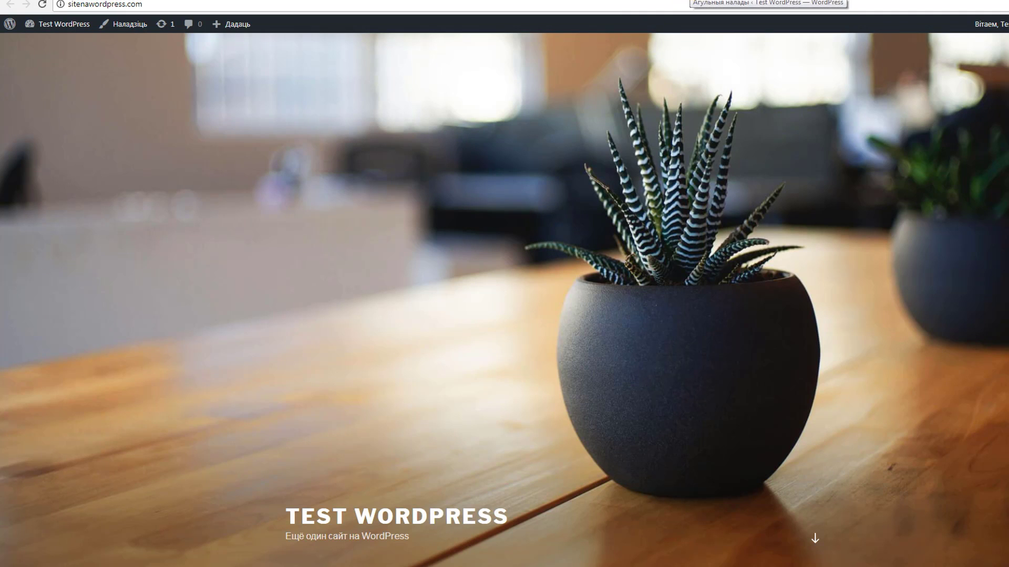
{"action": "key", "text": "ctrl+Tab"}
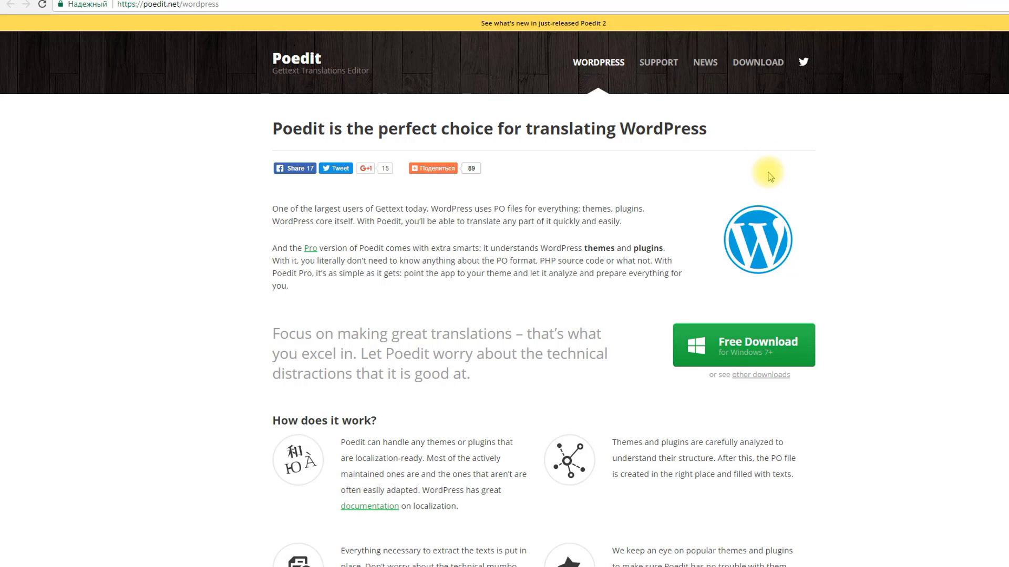
{"action": "left_click", "coordinate": [214, 12]}
{"action": "left_click", "coordinate": [207, 175]}
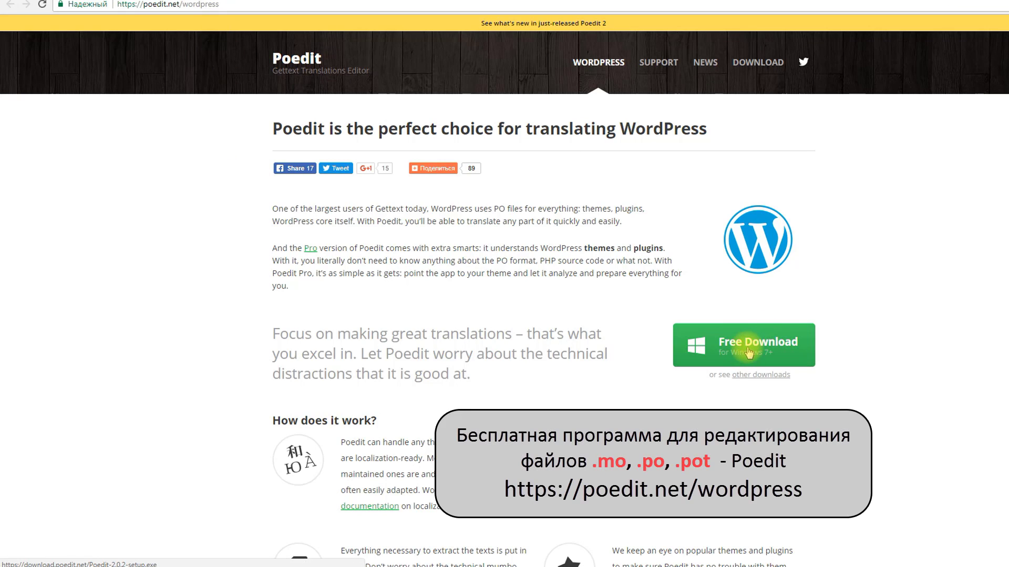
{"action": "scroll", "coordinate": [840, 308], "scroll_direction": "down", "scroll_amount": 1}
{"action": "scroll", "coordinate": [846, 309], "scroll_direction": "up", "scroll_amount": 1}
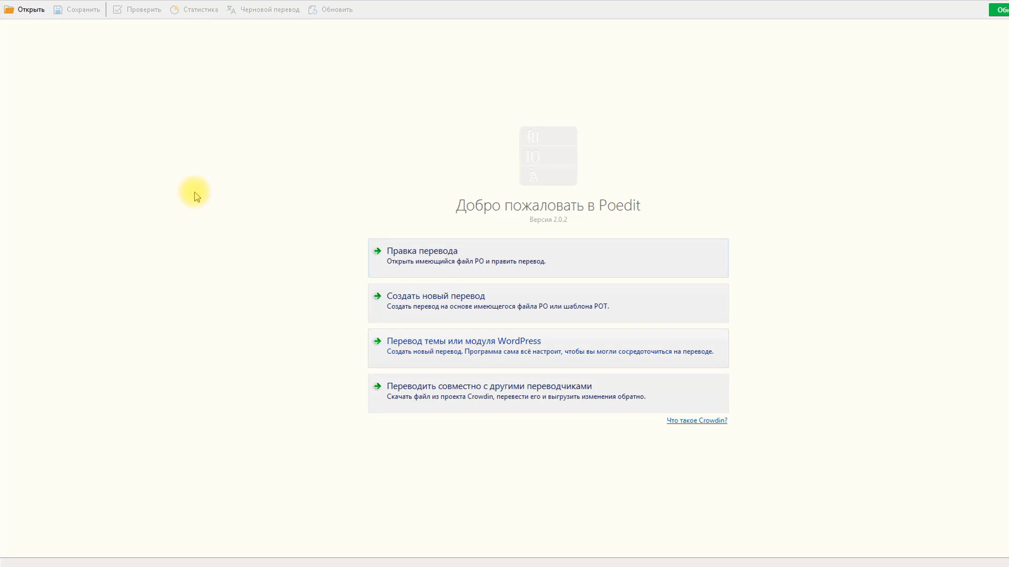
- Switch to the Poedit program and create a new translation with белорусский as its language
{"action": "left_click", "coordinate": [12, 4]}
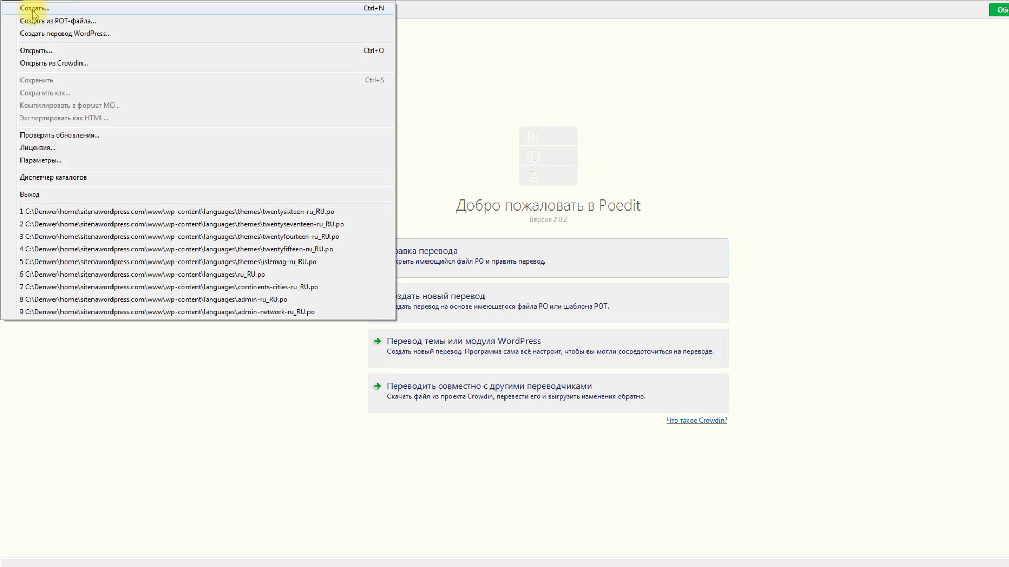
{"action": "left_click", "coordinate": [34, 10]}
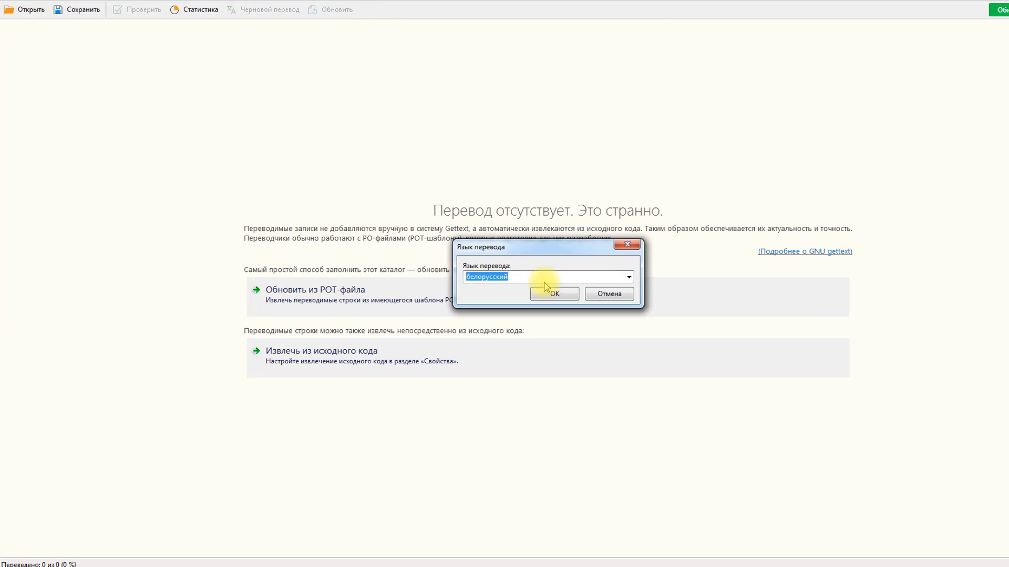
{"action": "left_click", "coordinate": [555, 294]}
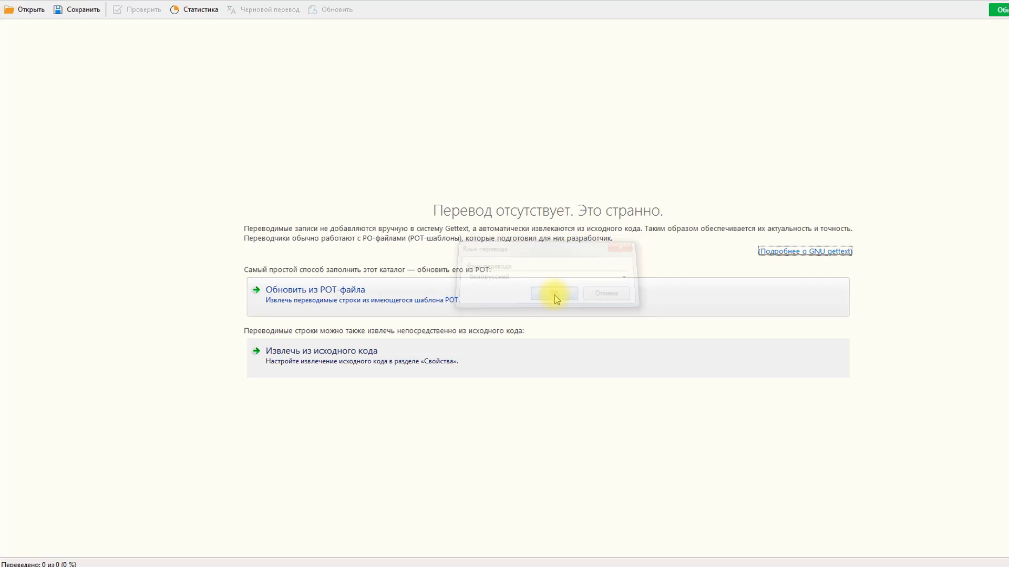
- Save the new translation as a PO file named bel in the wp-content\themes\twentyseventeen folder
{"action": "left_click", "coordinate": [82, 10]}
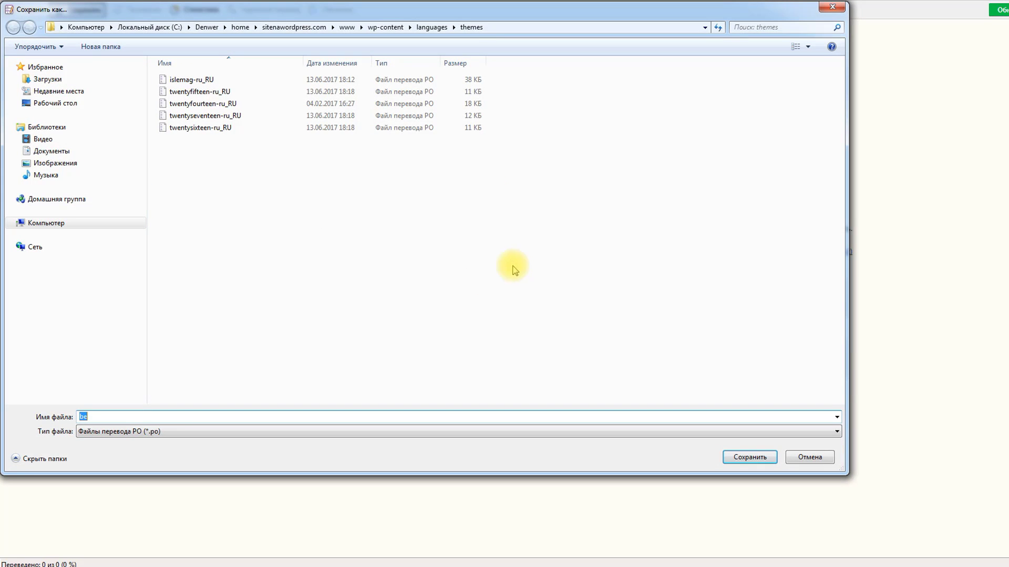
{"action": "left_click", "coordinate": [386, 27]}
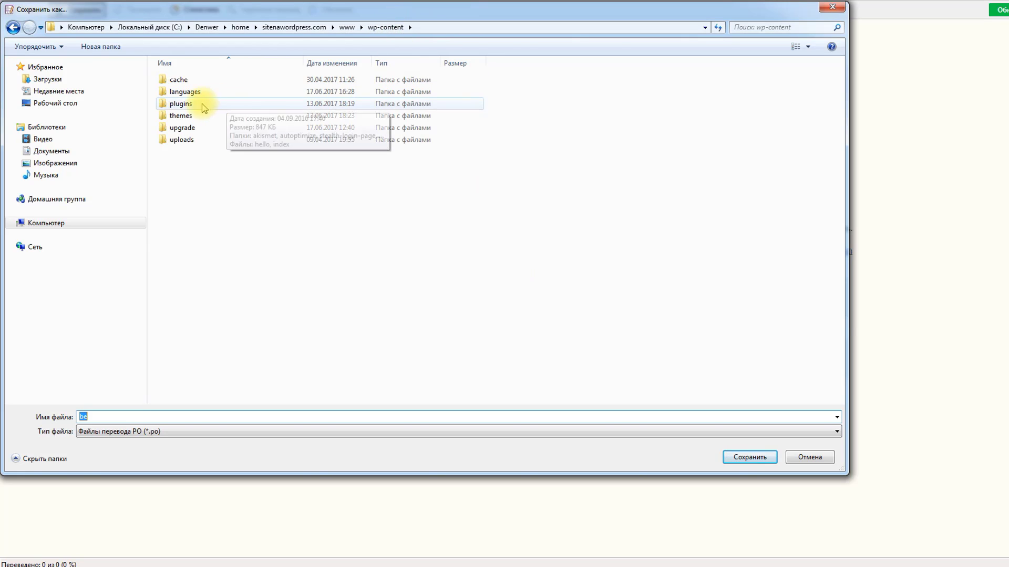
{"action": "double_click", "coordinate": [184, 116]}
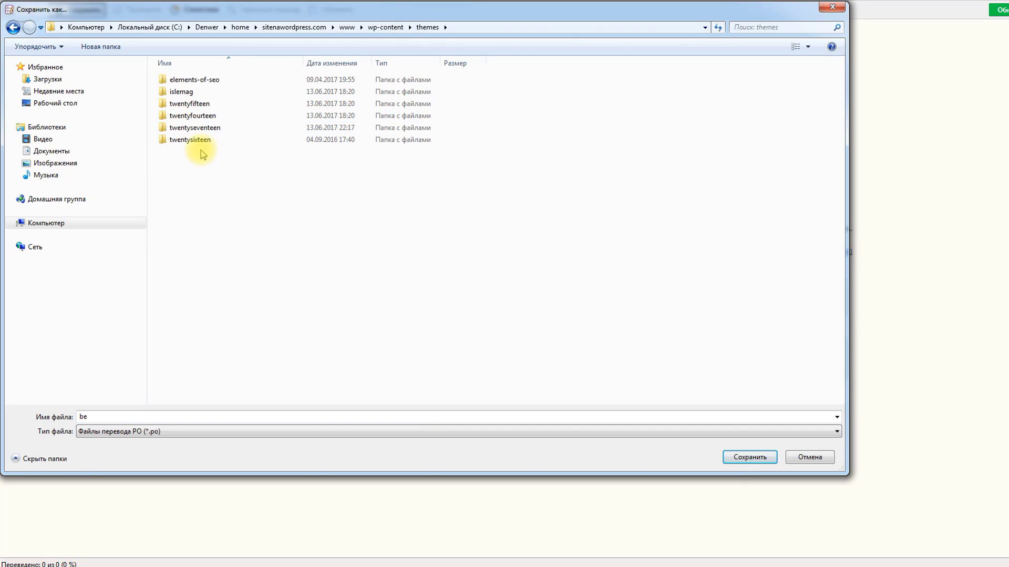
{"action": "double_click", "coordinate": [189, 128]}
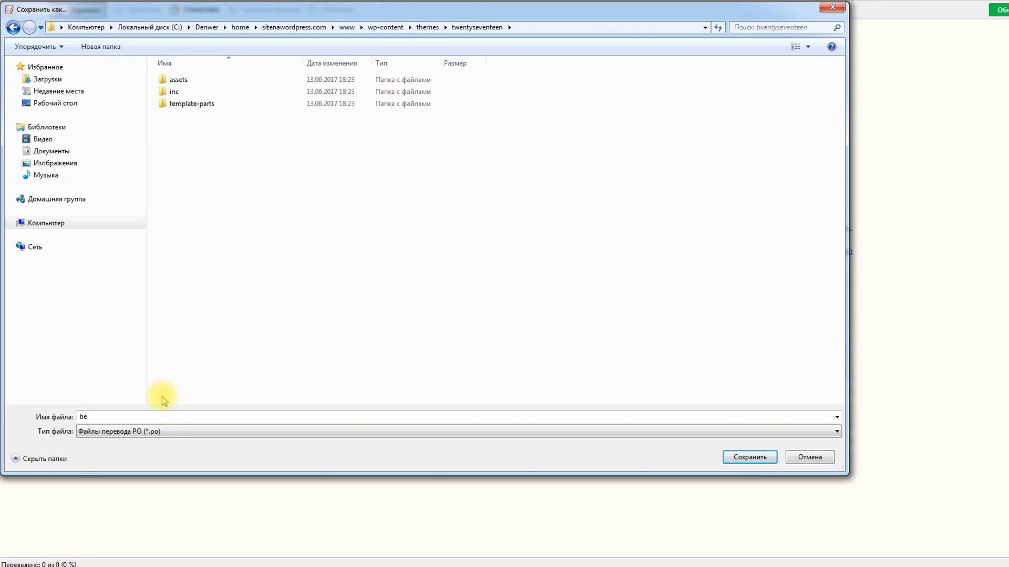
{"action": "double_click", "coordinate": [133, 416]}
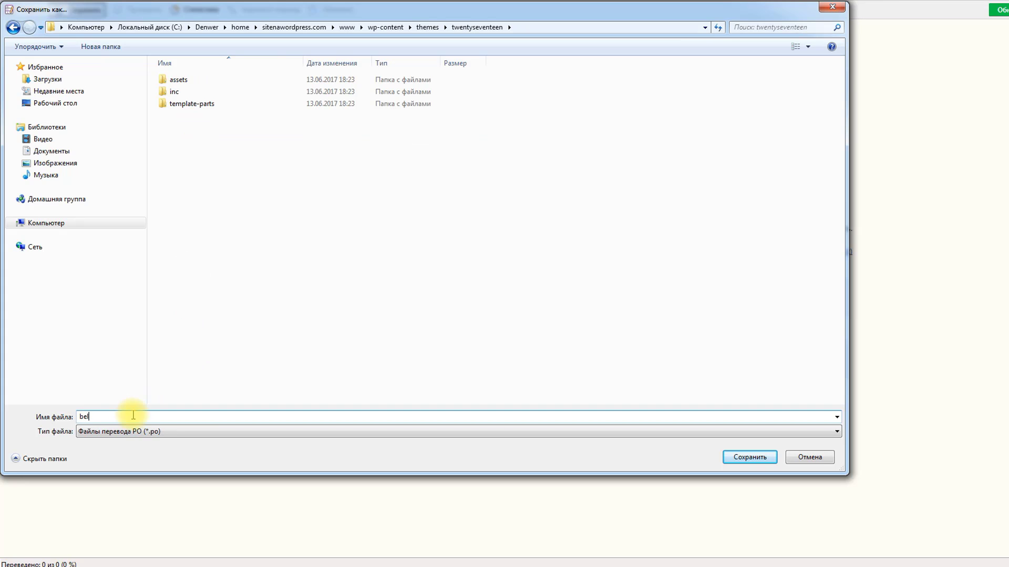
{"action": "left_click", "coordinate": [174, 432]}
{"action": "left_click", "coordinate": [174, 443]}
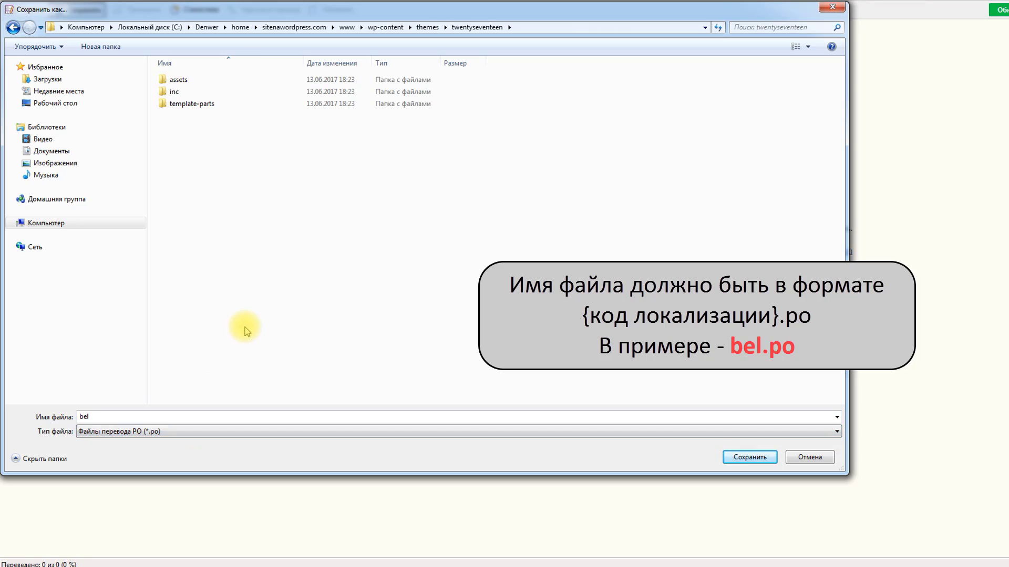
{"action": "left_click", "coordinate": [746, 458]}
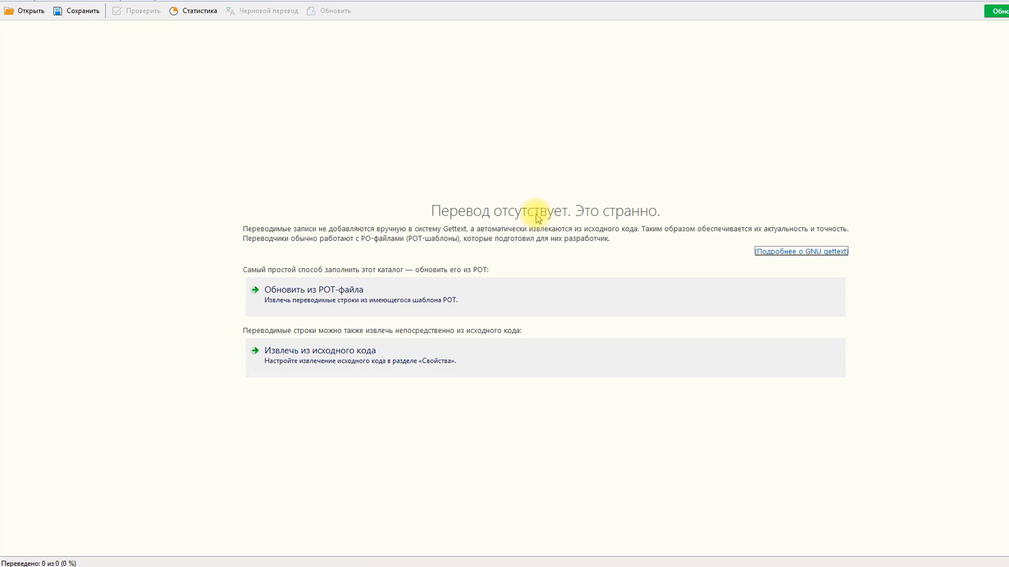
- Switch to the file manager and open functions.php from the twentyseventeen theme folder for editing
{"action": "key", "text": "alt+Tab"}
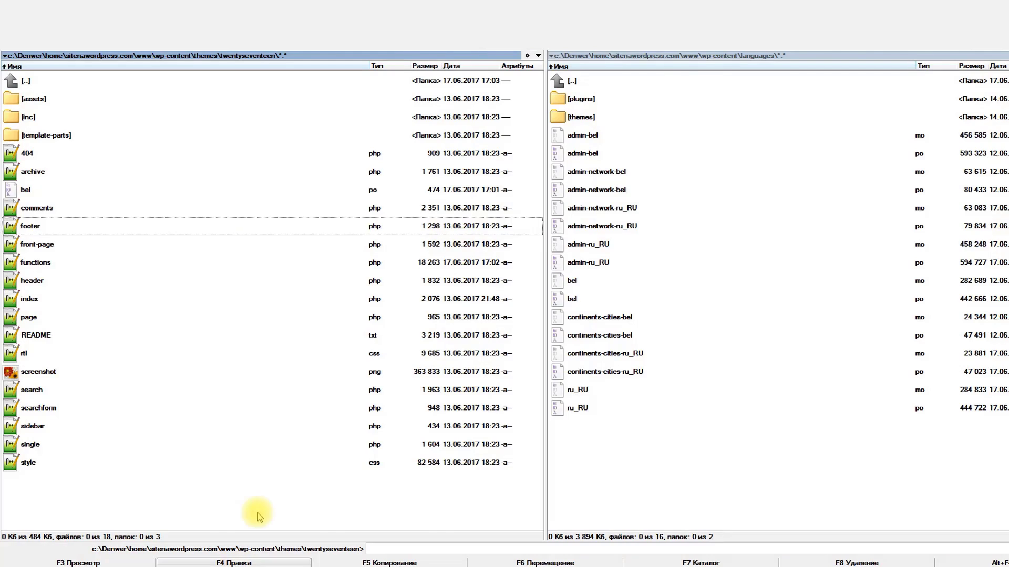
{"action": "left_click", "coordinate": [37, 193]}
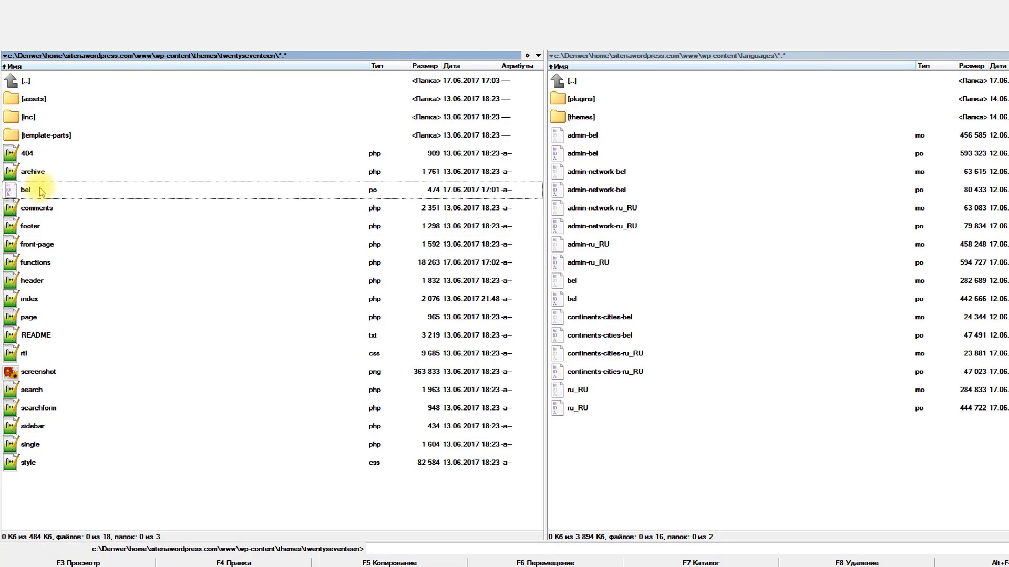
{"action": "left_click", "coordinate": [67, 263]}
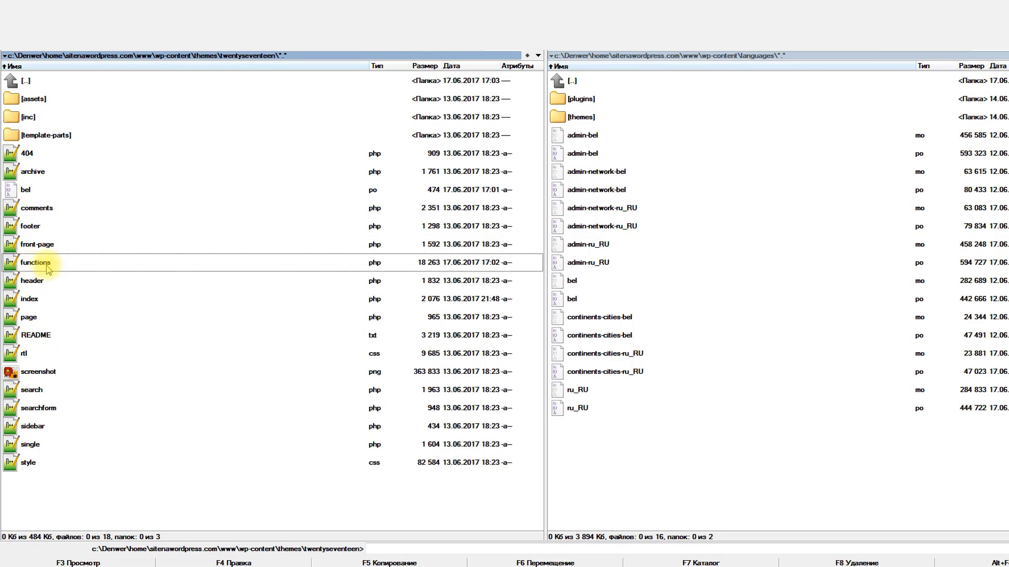
{"action": "double_click", "coordinate": [78, 265]}
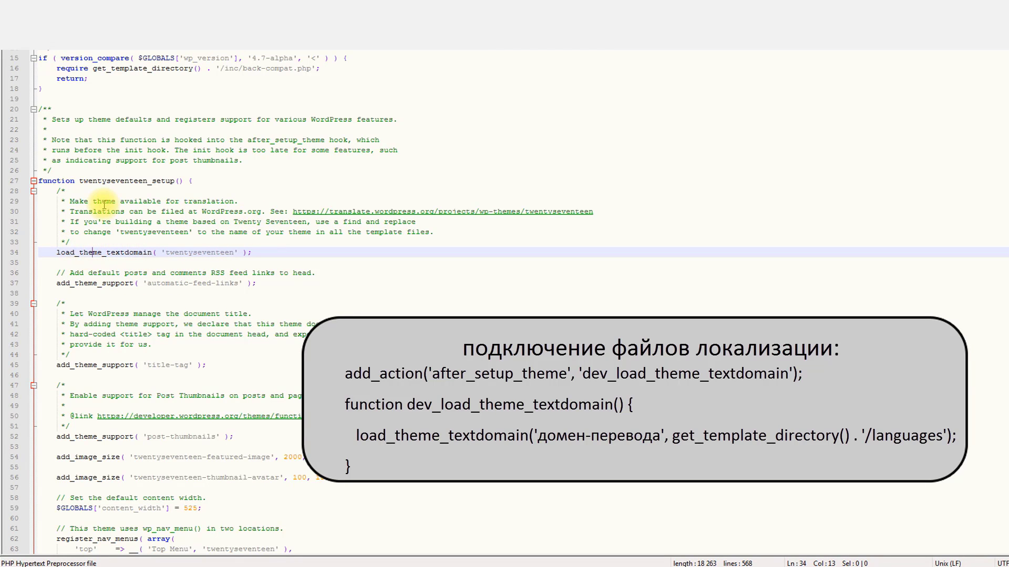
- Comment out the existing load_theme_textdomain line and add load_theme_textdomain( 'twentyseventeen', get_template_directory() . '/languages'); below it
{"action": "left_click_drag", "start_coordinate": [70, 254], "coordinate": [256, 255]}
{"action": "left_click", "coordinate": [257, 253]}
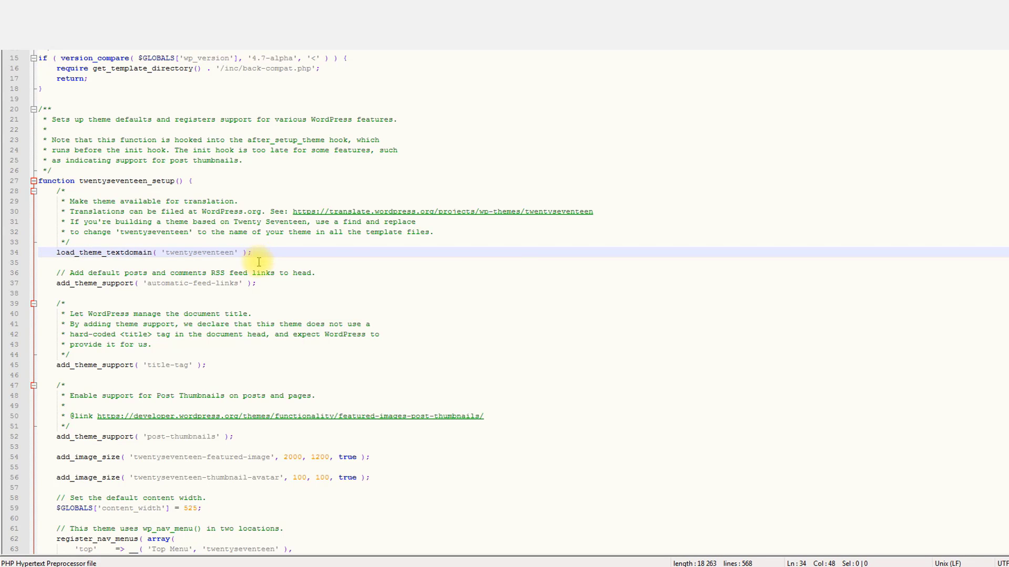
{"action": "key", "text": "Return"}
{"action": "type", "text": "load_theme_textdomain( 'twentyseventeen', get_template_directory() . '/languages');"}
{"action": "key", "text": "Up"}
{"action": "key", "text": "Home"}
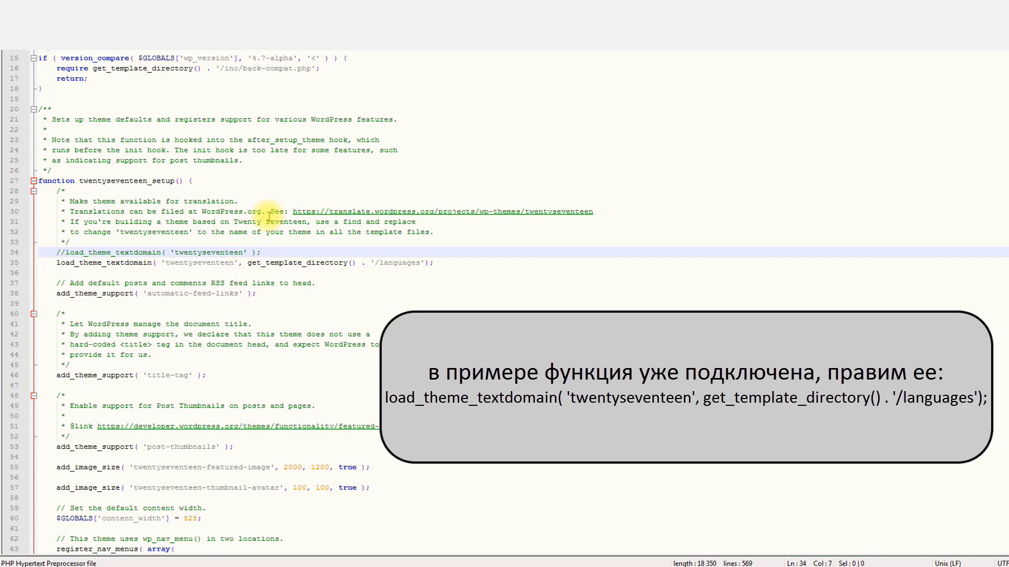
- Create a folder named languages in the twentyseventeen theme folder, matching the path in the new load_theme_textdomain line
{"action": "left_click", "coordinate": [59, 263]}
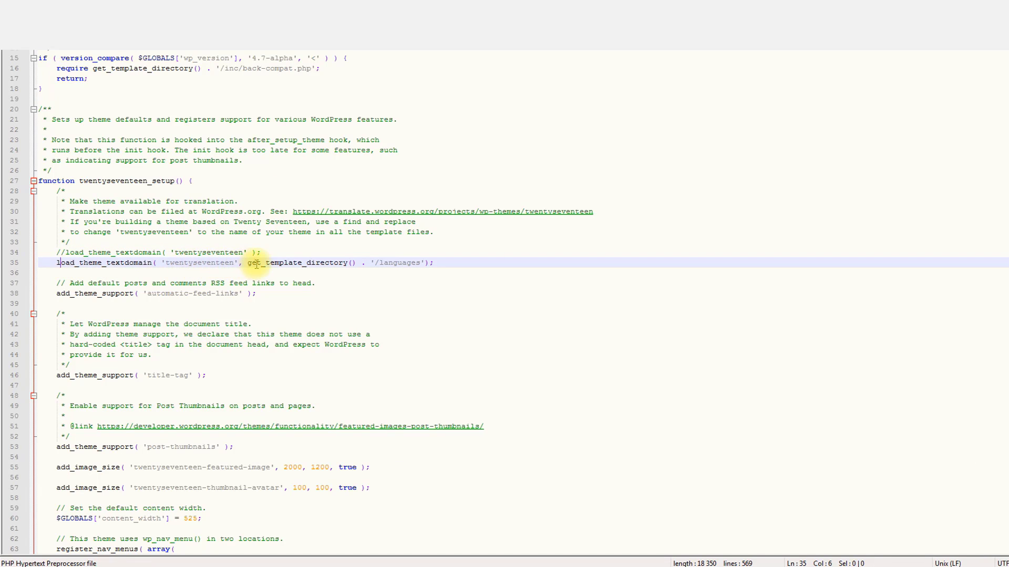
{"action": "left_click", "coordinate": [379, 262]}
{"action": "key", "text": "shift+Right"}
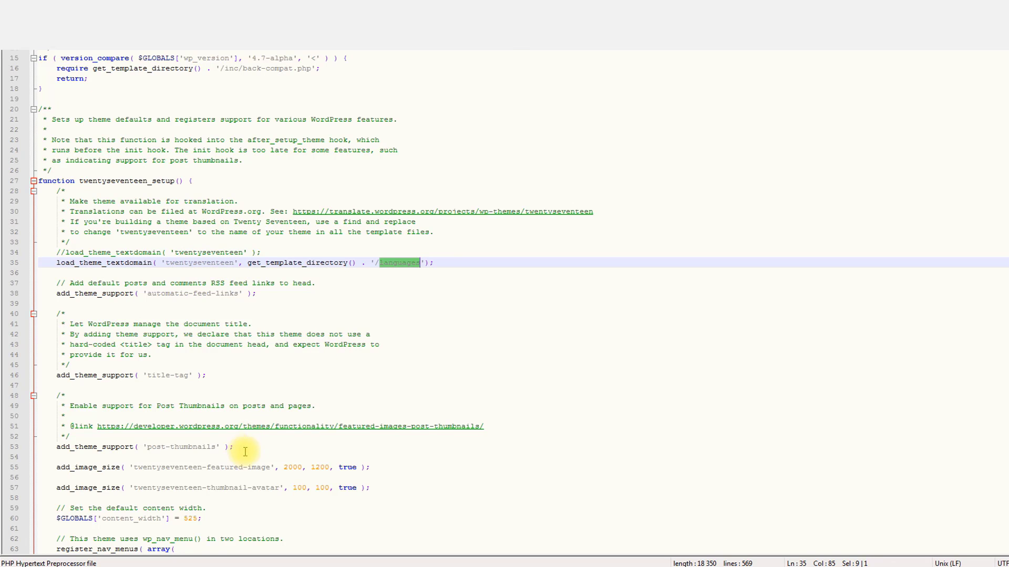
{"action": "key", "text": "alt+Tab"}
{"action": "key", "text": "F7"}
{"action": "type", "text": "languages"}
{"action": "key", "text": "Return"}
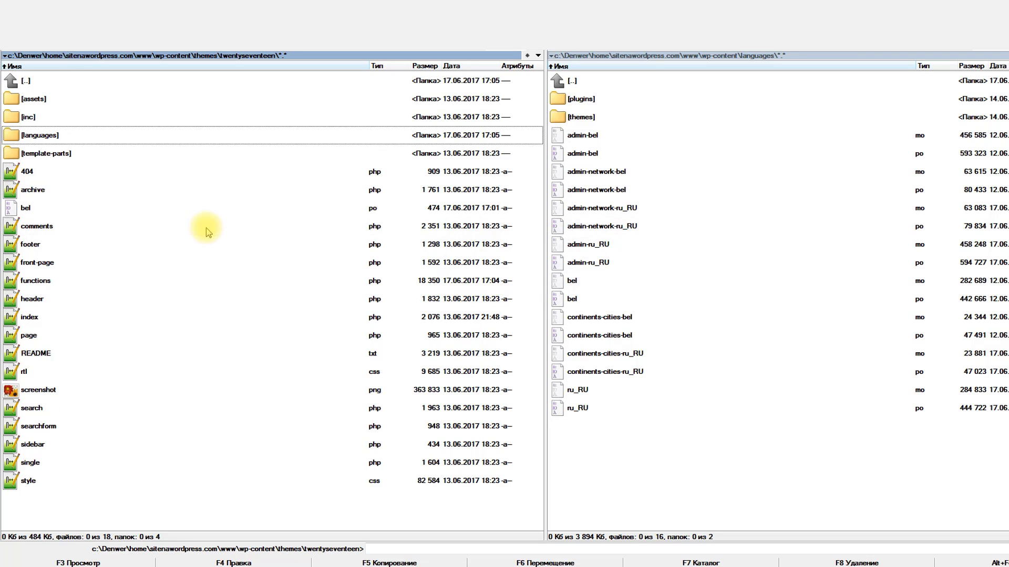
- Move bel.po from the twentyseventeen theme folder into its languages subfolder and open that subfolder
{"action": "left_click", "coordinate": [618, 234]}
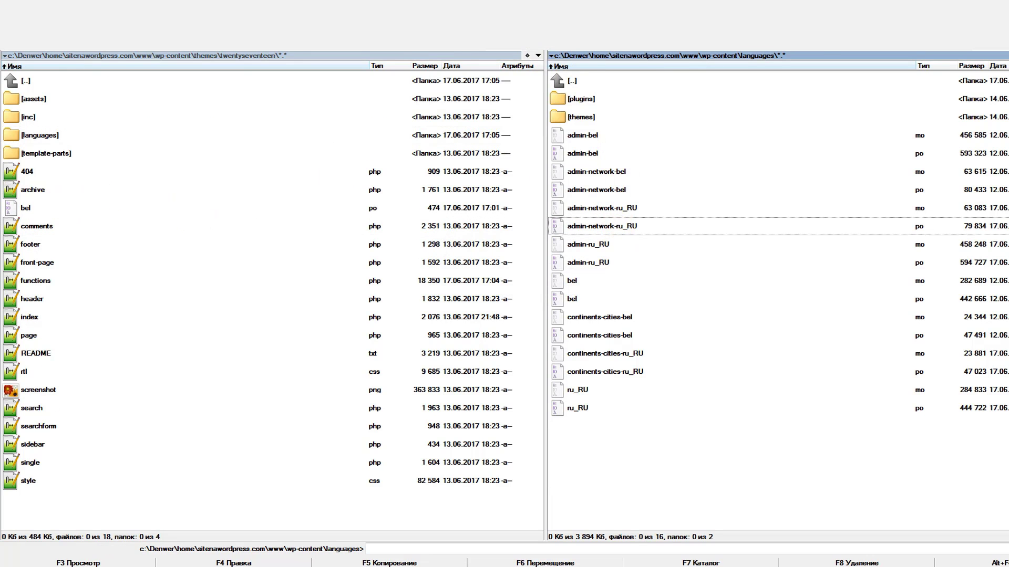
{"action": "key", "text": "alt+Left"}
{"action": "double_click", "coordinate": [577, 135]}
{"action": "left_click", "coordinate": [16, 208]}
{"action": "key", "text": "F6"}
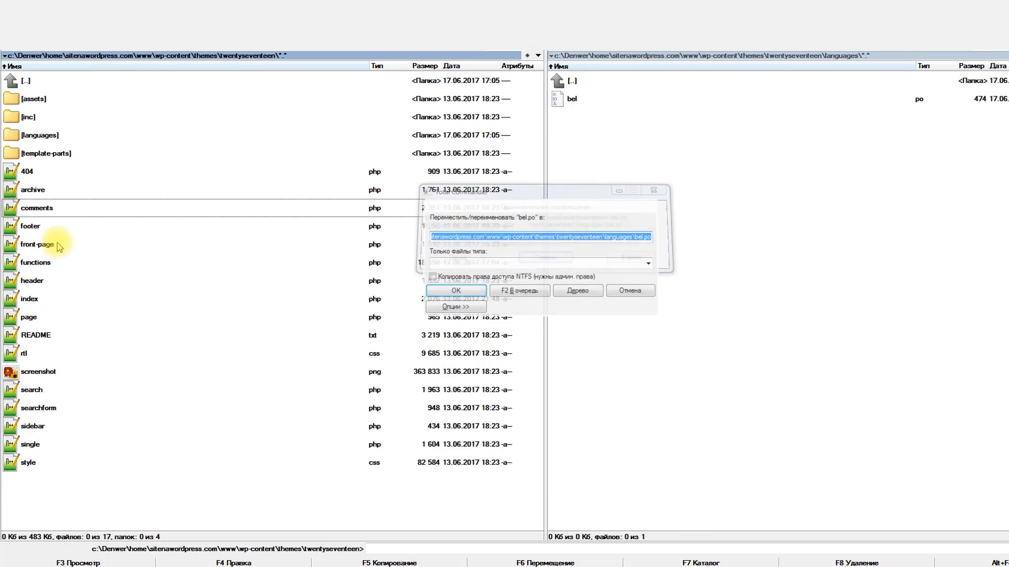
{"action": "key", "text": "Return"}
{"action": "left_click", "coordinate": [18, 138]}
{"action": "double_click", "coordinate": [19, 137]}
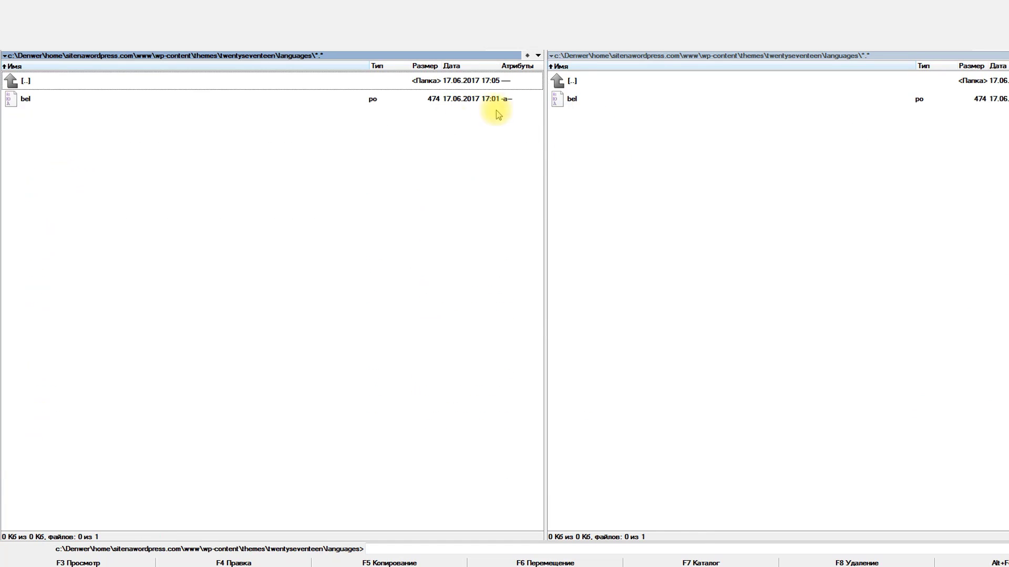
- Copy the twentyseventeen-ru_RU .mo and .po files from wp-content\languages\themes into the theme's languages folder
{"action": "double_click", "coordinate": [571, 81]}
{"action": "double_click", "coordinate": [572, 81]}
{"action": "double_click", "coordinate": [581, 83]}
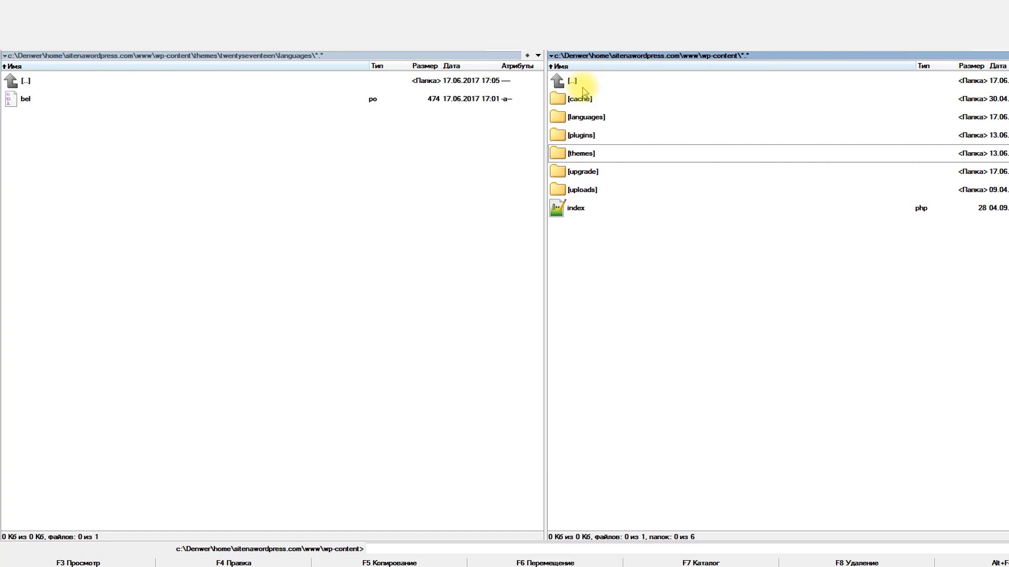
{"action": "double_click", "coordinate": [580, 117]}
{"action": "double_click", "coordinate": [567, 118]}
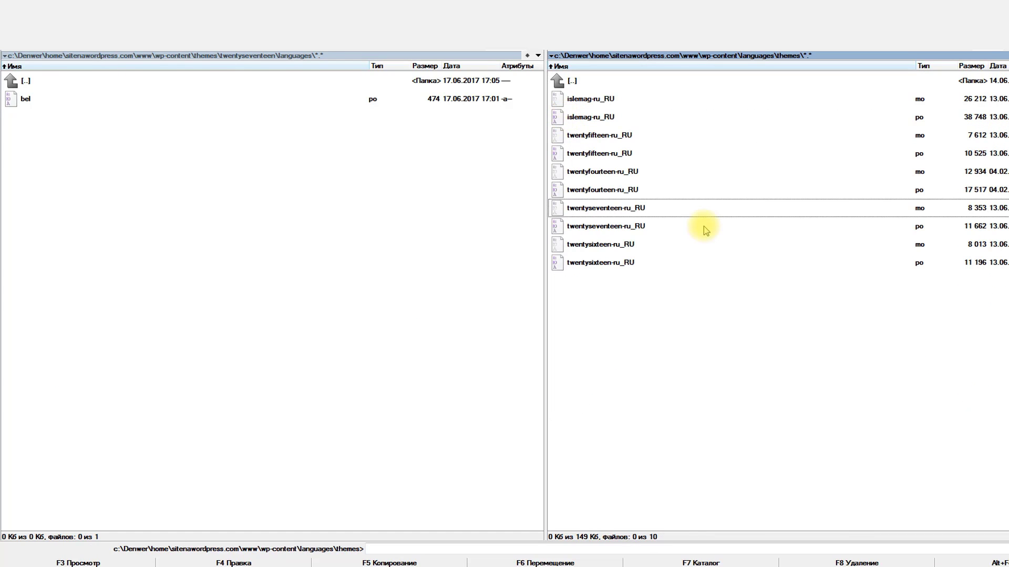
{"action": "key", "text": "Insert"}
{"action": "key", "text": "Insert"}
{"action": "key", "text": "F5"}
{"action": "key", "text": "Return"}
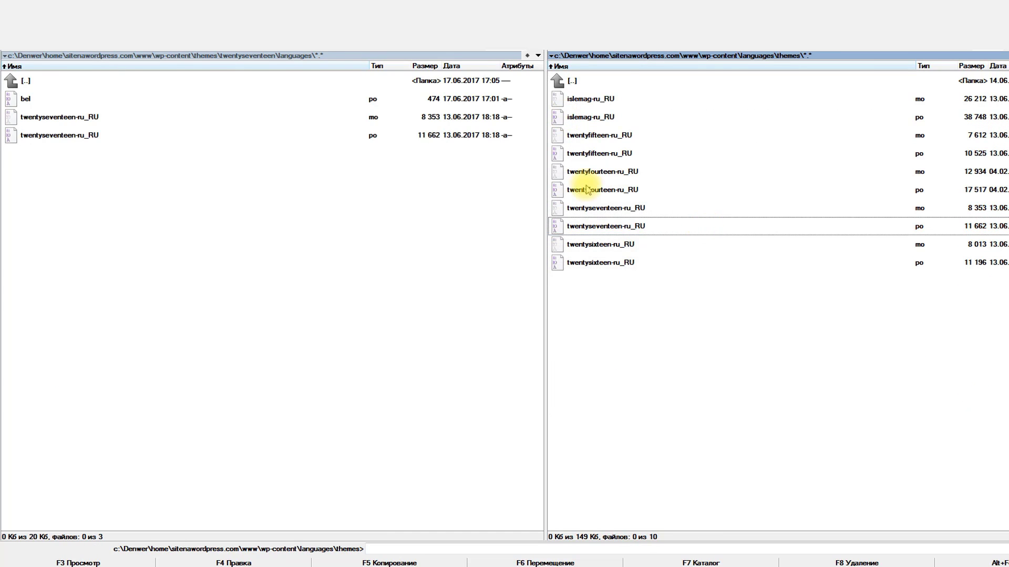
- Open the copied twentyseventeen-ru_RU.po from the theme's languages folder in Notepad++
{"action": "double_click", "coordinate": [607, 84]}
{"action": "left_click", "coordinate": [189, 212]}
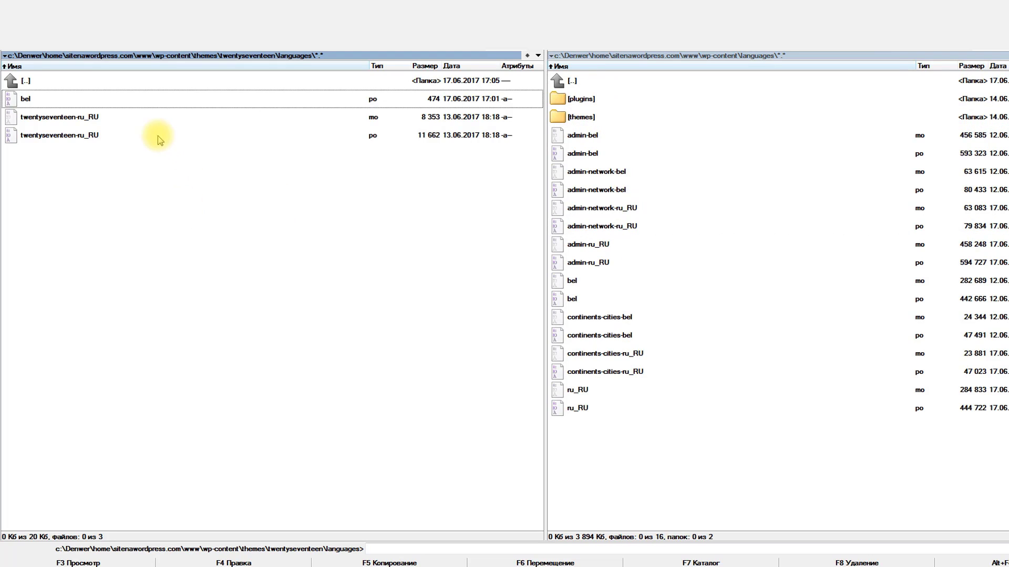
{"action": "left_click", "coordinate": [93, 117]}
{"action": "left_click", "coordinate": [114, 135]}
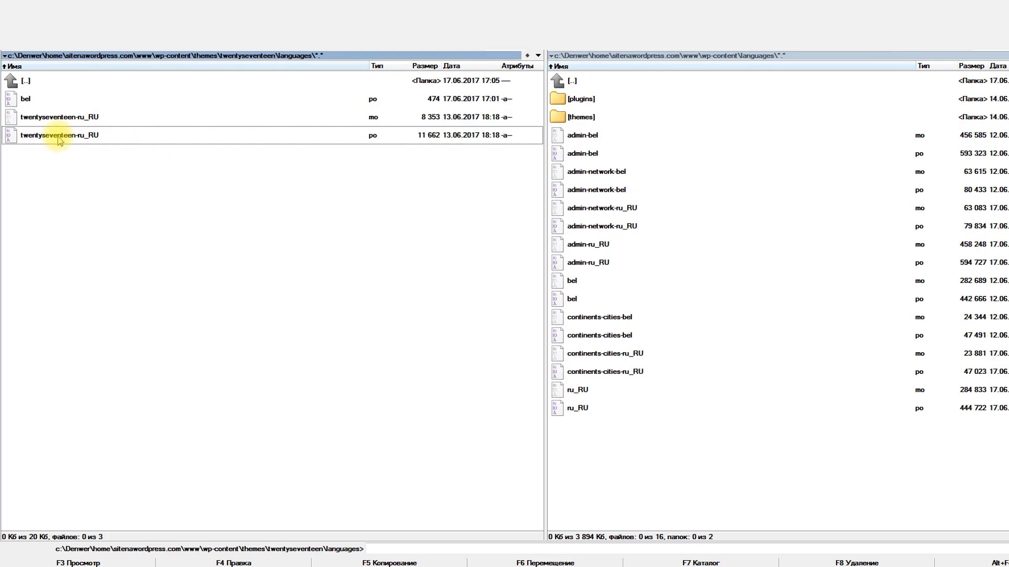
{"action": "right_click", "coordinate": [107, 139]}
{"action": "mouse_move", "coordinate": [152, 181]}
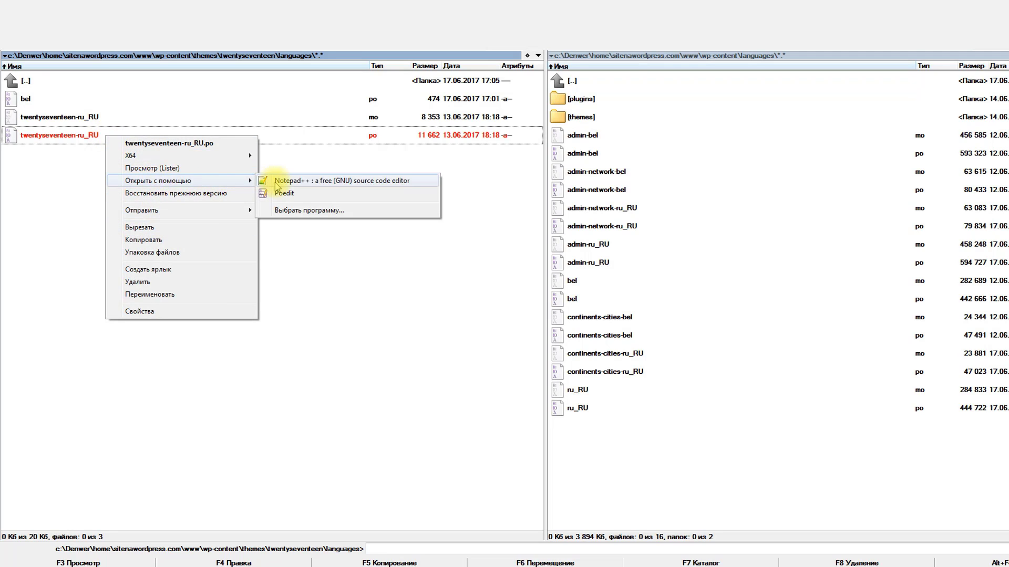
{"action": "left_click", "coordinate": [278, 182]}
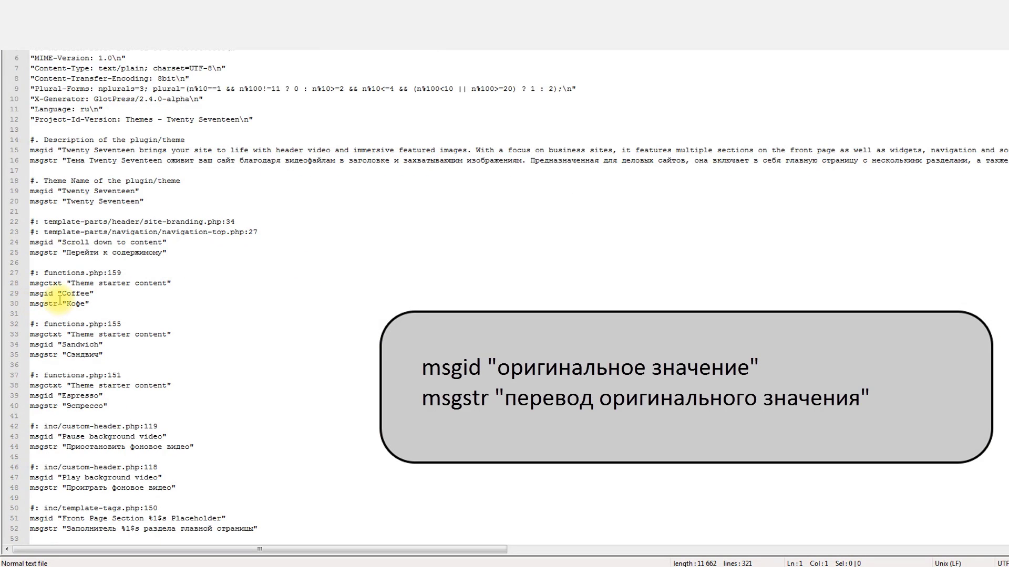
- Examine the msgid and msgstr lines of the Coffee entry to compare the original string with its translation
{"action": "left_click_drag", "start_coordinate": [32, 293], "coordinate": [107, 296]}
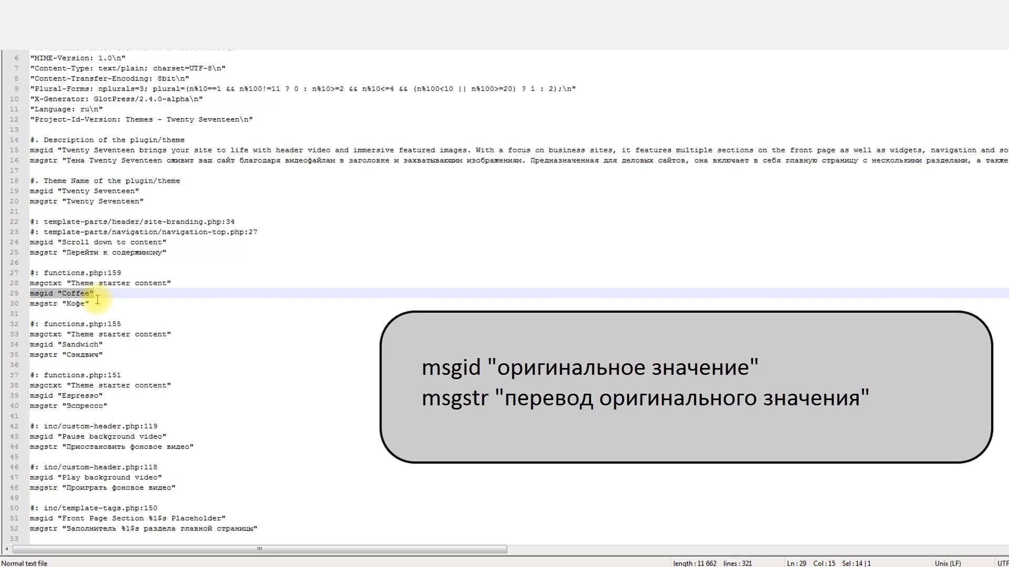
{"action": "left_click_drag", "start_coordinate": [31, 305], "coordinate": [104, 305]}
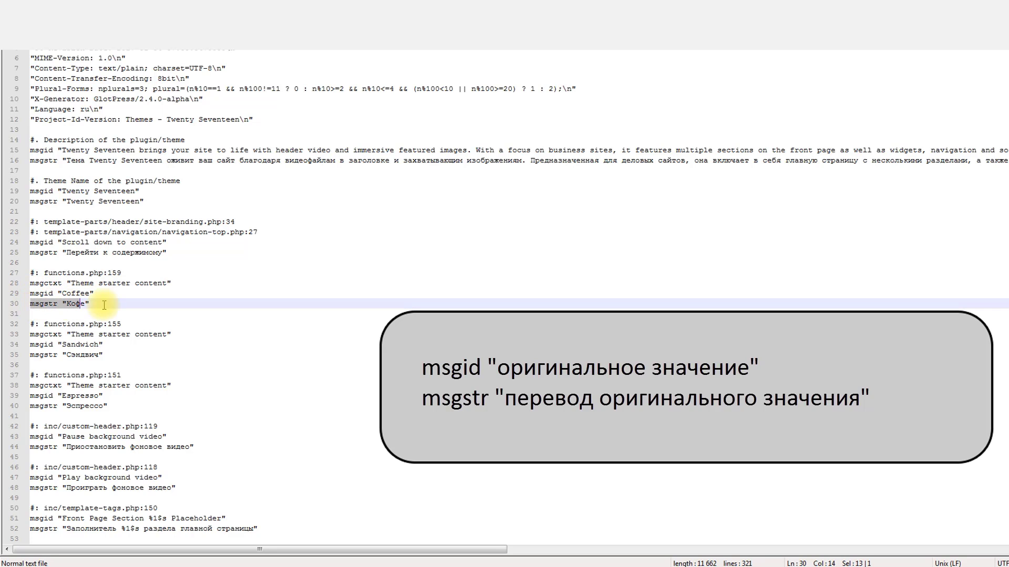
{"action": "left_click_drag", "start_coordinate": [30, 293], "coordinate": [96, 301]}
{"action": "left_click", "coordinate": [118, 296]}
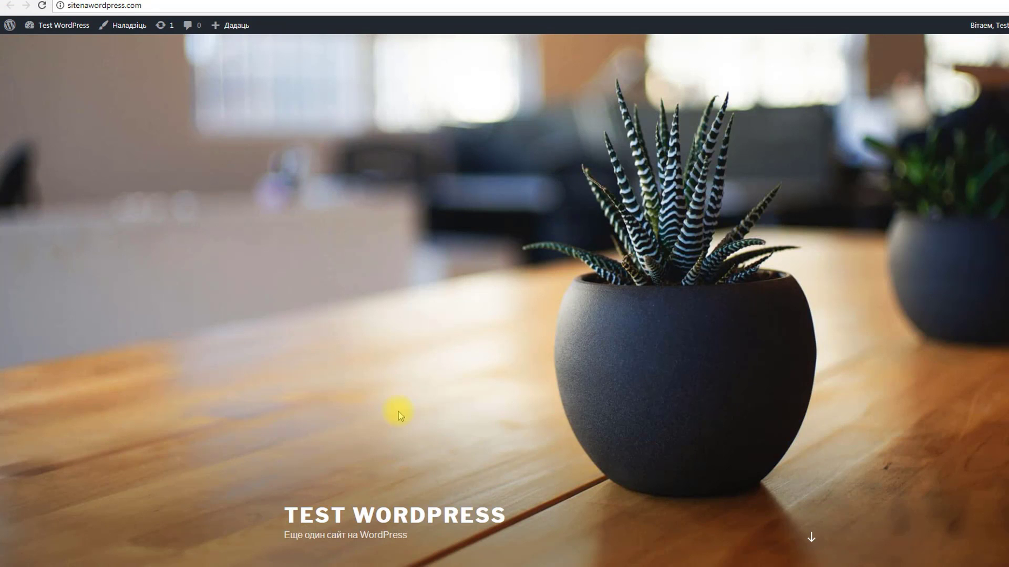
- Copy the tagline "Ещё один сайт на WordPress" below the site title on the sitenawordpress.com home page
{"action": "scroll", "coordinate": [272, 474], "scroll_direction": "down", "scroll_amount": 1}
{"action": "left_click_drag", "start_coordinate": [283, 480], "coordinate": [414, 478]}
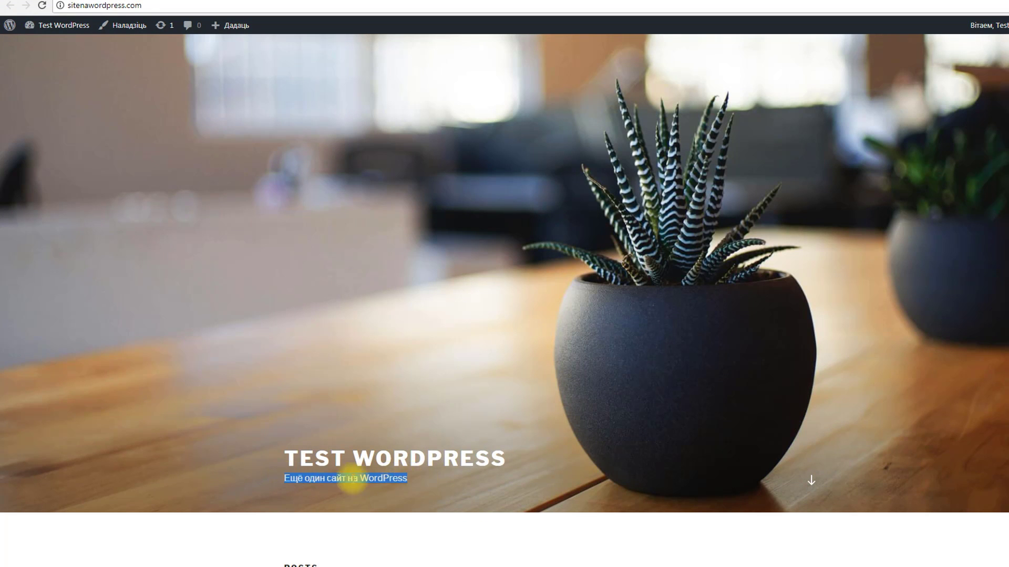
{"action": "left_click", "coordinate": [342, 479]}
{"action": "scroll", "coordinate": [339, 470], "scroll_direction": "down", "scroll_amount": 2}
{"action": "scroll", "coordinate": [336, 461], "scroll_direction": "down", "scroll_amount": 1}
{"action": "scroll", "coordinate": [338, 462], "scroll_direction": "up", "scroll_amount": 2}
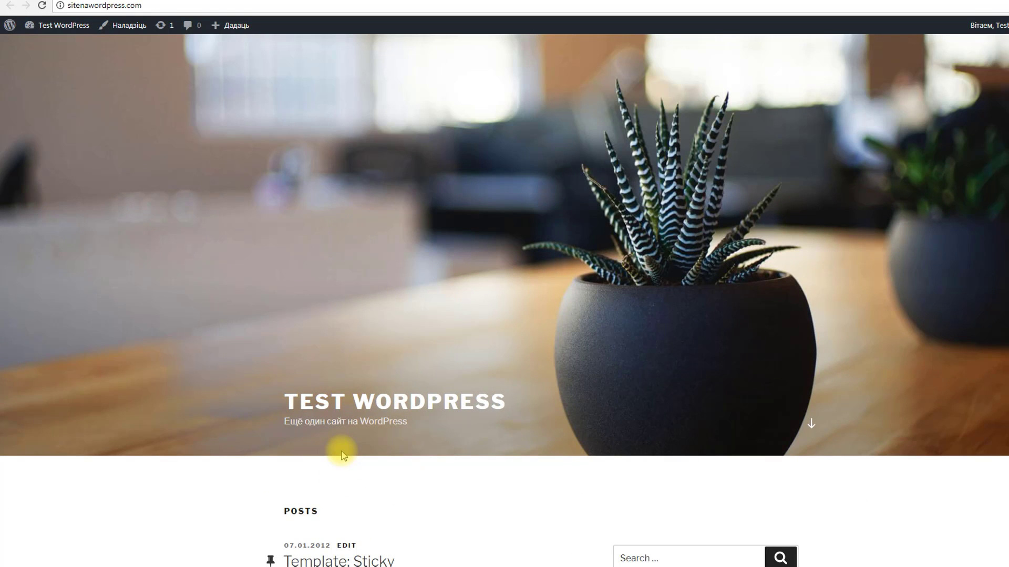
{"action": "scroll", "coordinate": [347, 443], "scroll_direction": "up", "scroll_amount": 1}
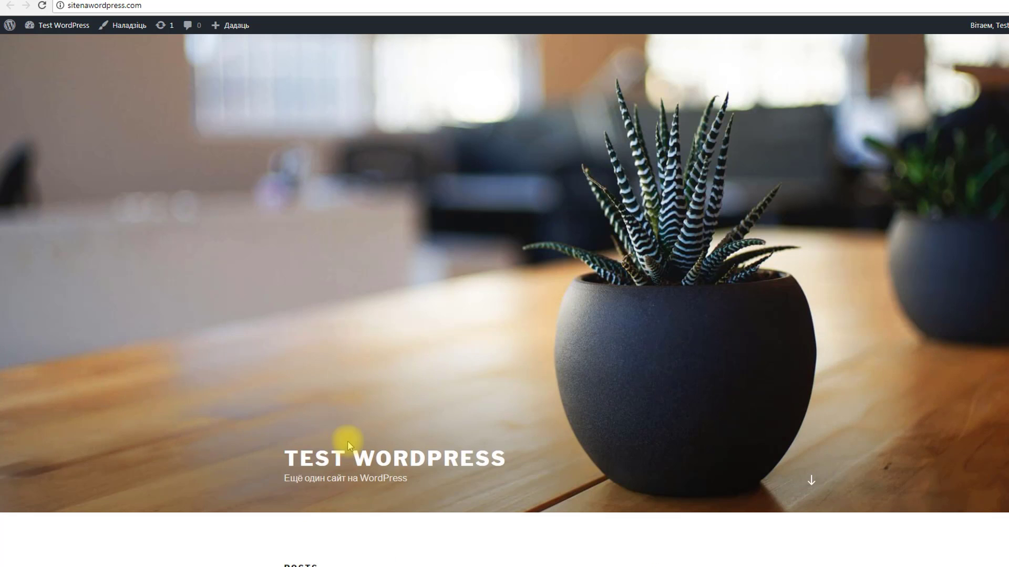
{"action": "left_click_drag", "start_coordinate": [287, 479], "coordinate": [391, 494]}
{"action": "key", "text": "ctrl+c"}
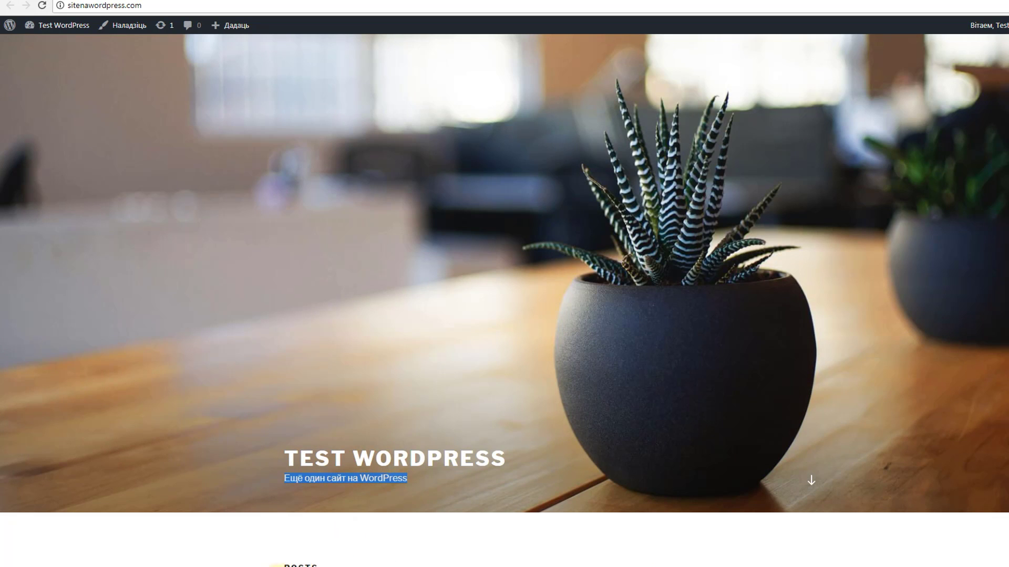
- Switch to Notepad++ and search twentyseventeen-ru_RU.po for the copied tagline "Ещё один сайт на WordPress"
{"action": "key", "text": "alt+Tab"}
{"action": "key", "text": "ctrl+f"}
{"action": "key", "text": "ctrl+v"}
{"action": "left_click", "coordinate": [639, 244]}
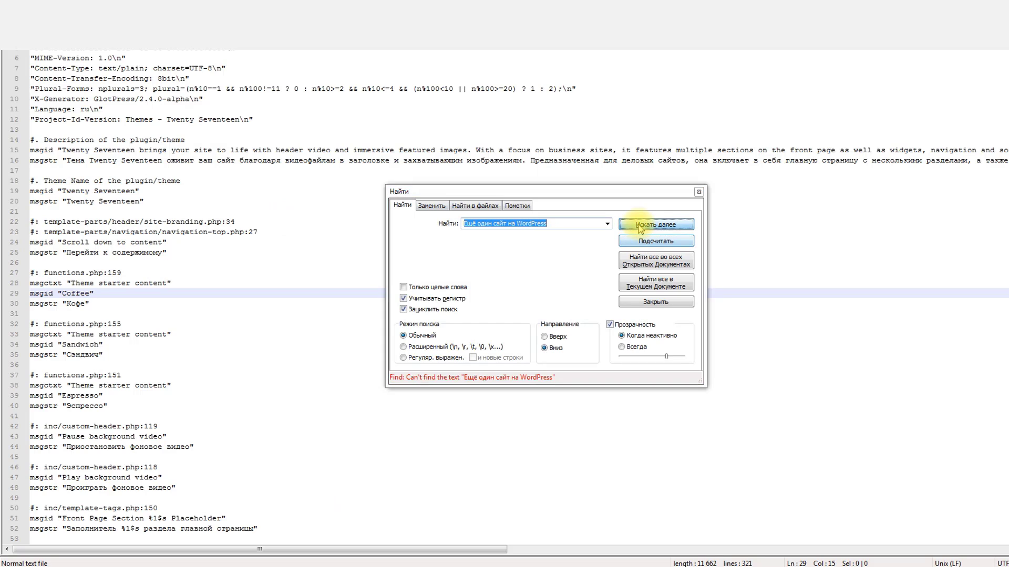
{"action": "key", "text": "Escape"}
{"action": "left_click", "coordinate": [194, 301]}
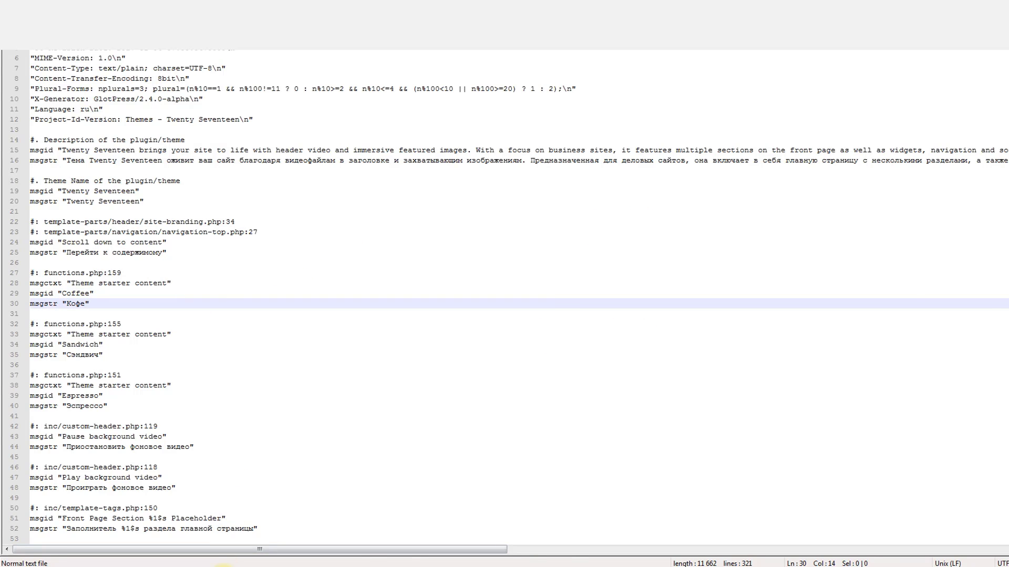
- In Total Commander, search the wp-content\languages folder for files containing "Ещё один сайт на WordPress" as UTF-8 text
{"action": "key", "text": "alt+Tab"}
{"action": "double_click", "coordinate": [573, 81]}
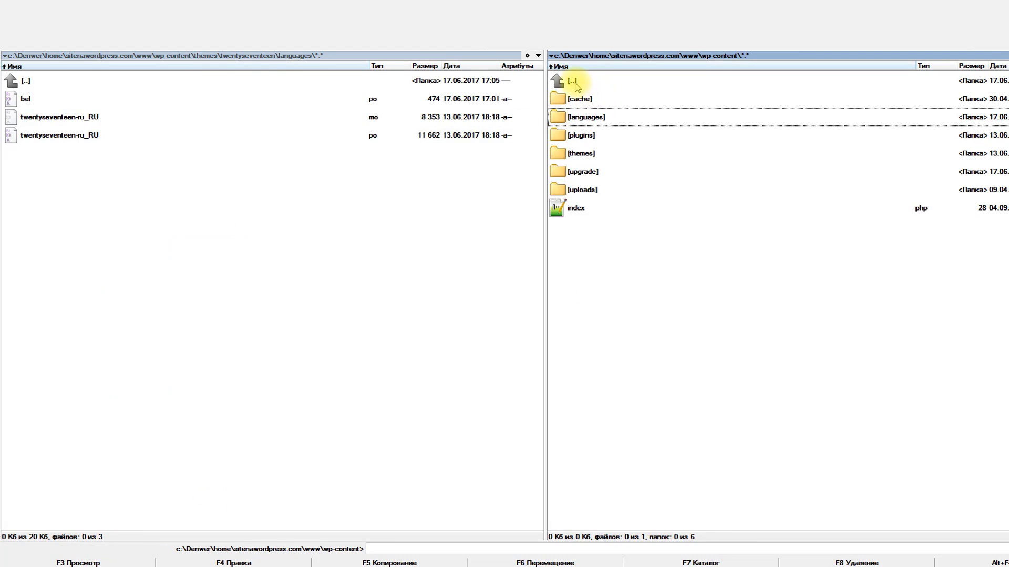
{"action": "double_click", "coordinate": [573, 82]}
{"action": "double_click", "coordinate": [583, 116]}
{"action": "double_click", "coordinate": [586, 116]}
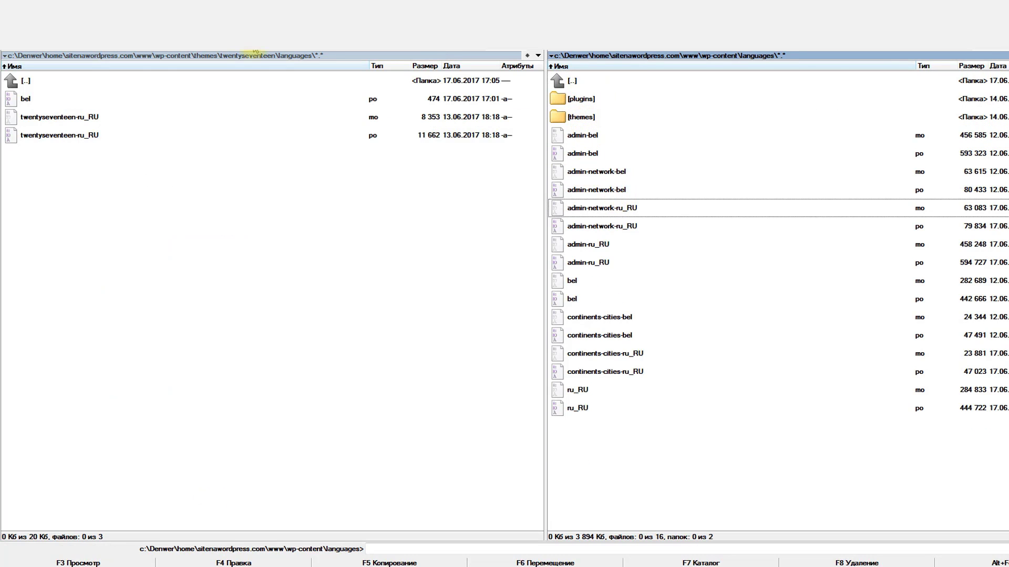
{"action": "key", "text": "alt+F7"}
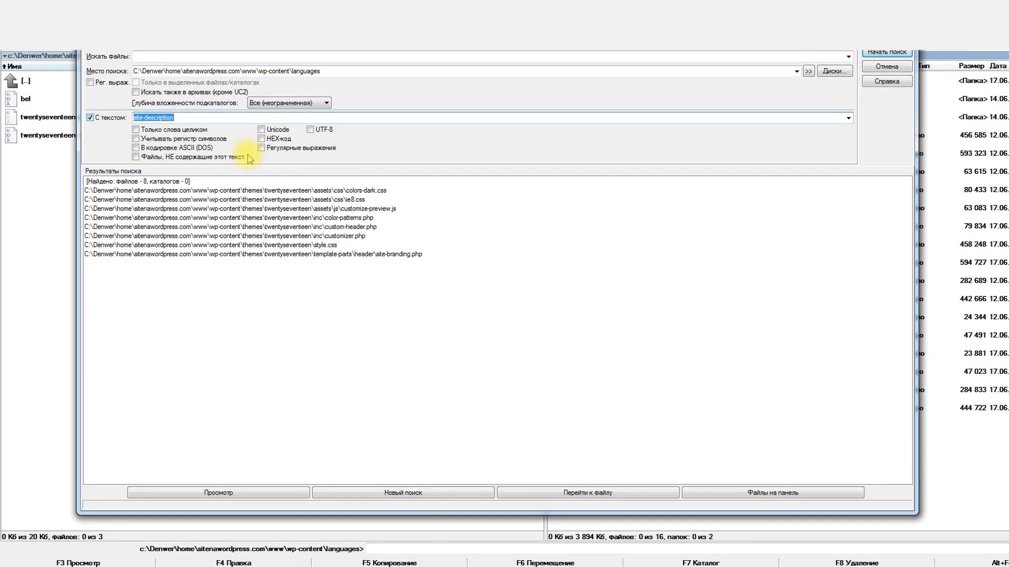
{"action": "left_click", "coordinate": [321, 132]}
{"action": "left_click", "coordinate": [886, 52]}
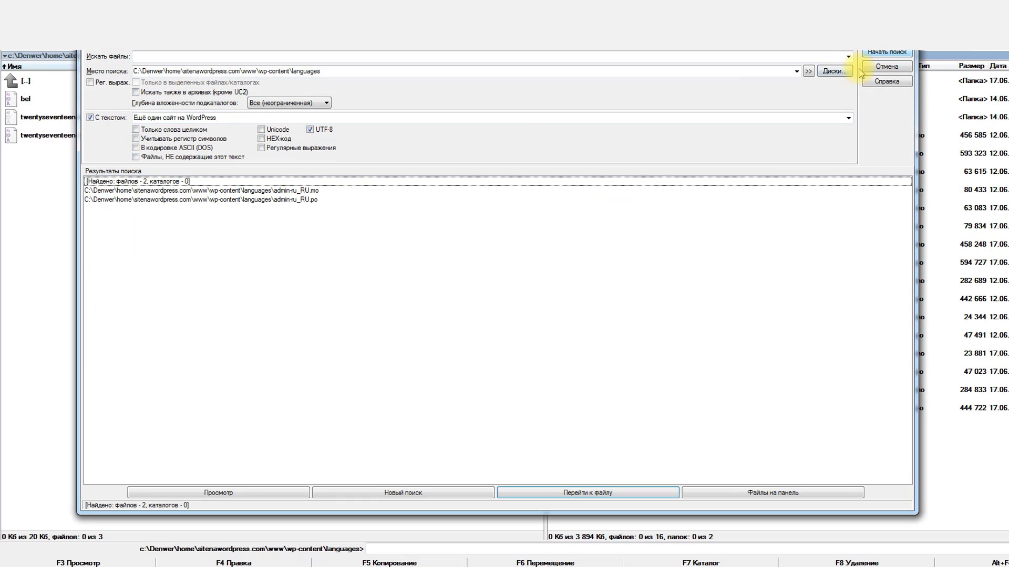
- Open admin-ru_RU.po from the search results in Notepad++ and find "Ещё один сайт на WordPress" in it
{"action": "left_click", "coordinate": [289, 206]}
{"action": "right_click", "coordinate": [288, 206]}
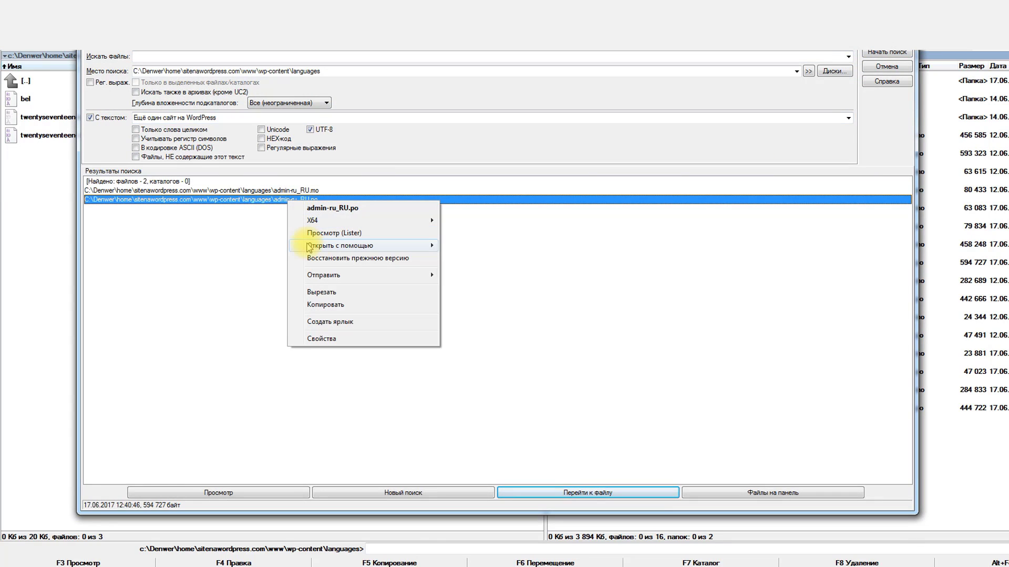
{"action": "mouse_move", "coordinate": [310, 247]}
{"action": "left_click", "coordinate": [465, 250]}
{"action": "key", "text": "ctrl+f"}
{"action": "type", "text": "Ещё один сайт на WordPress"}
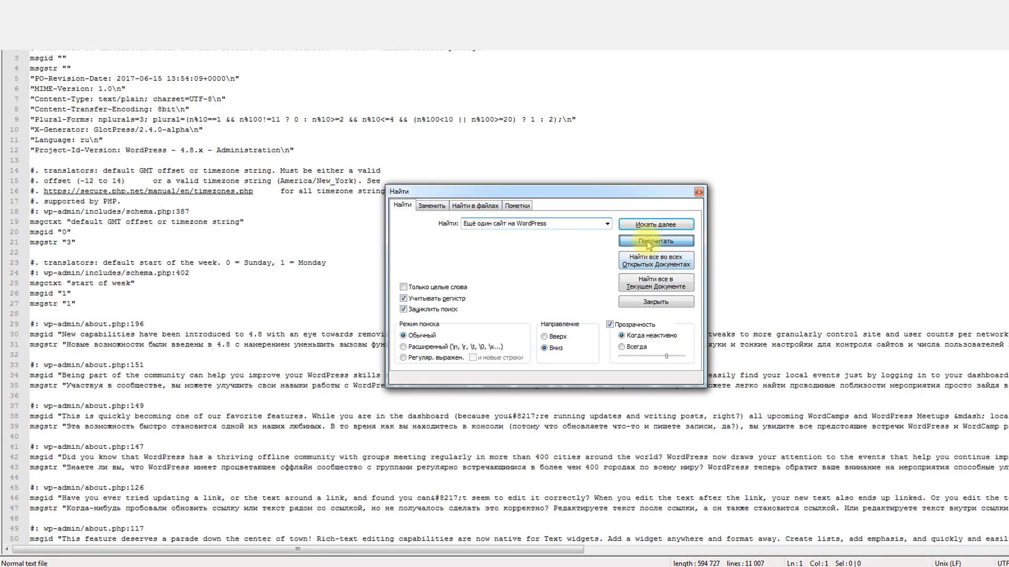
{"action": "left_click", "coordinate": [656, 231]}
{"action": "key", "text": "Escape"}
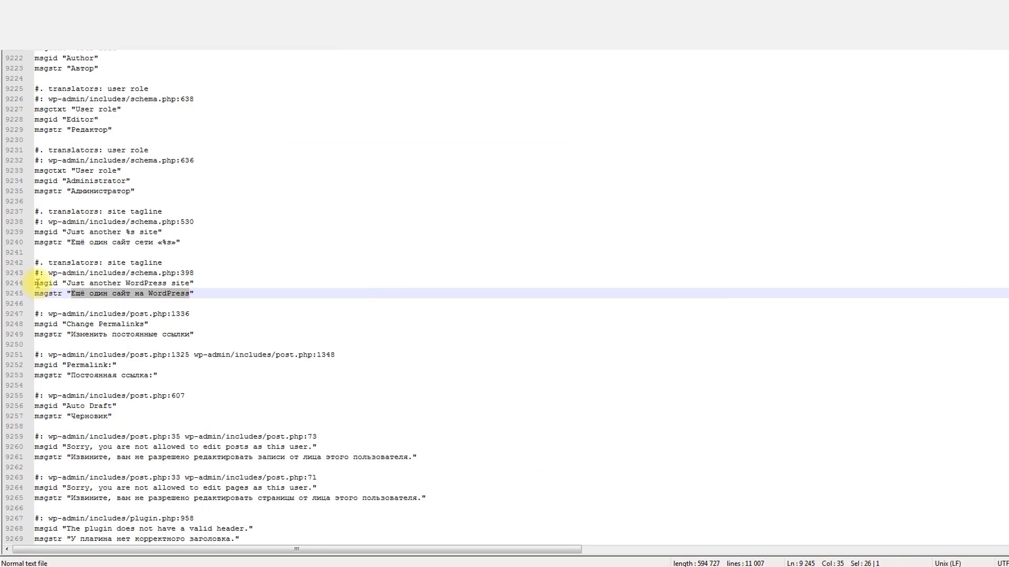
- Copy the tagline's msgid and msgstr lines from admin-ru_RU.po to the end of the theme's bel.po in Notepad++
{"action": "left_click_drag", "start_coordinate": [37, 284], "coordinate": [207, 292]}
{"action": "key", "text": "ctrl+c"}
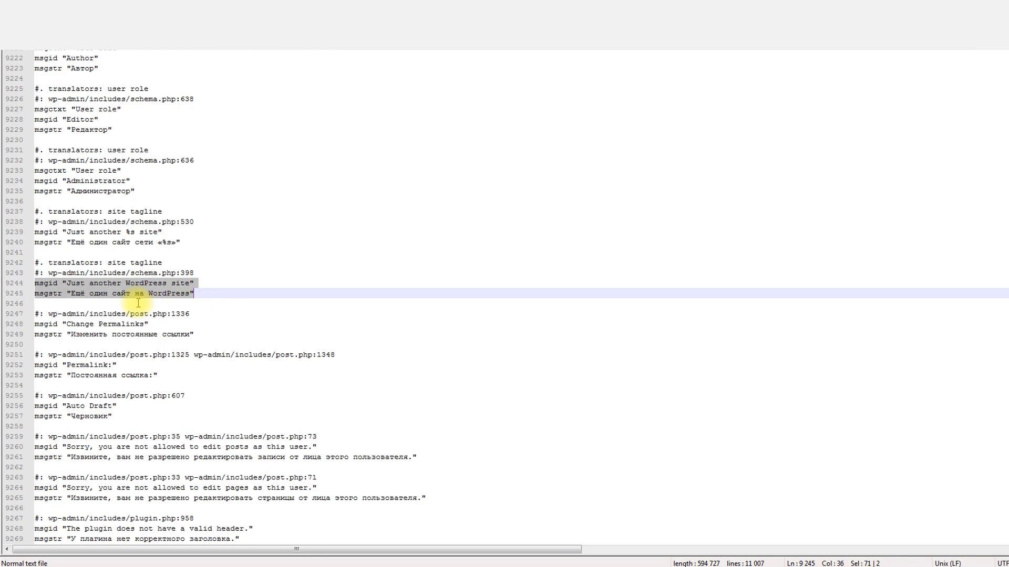
{"action": "key", "text": "alt+Tab"}
{"action": "key", "text": "Return"}
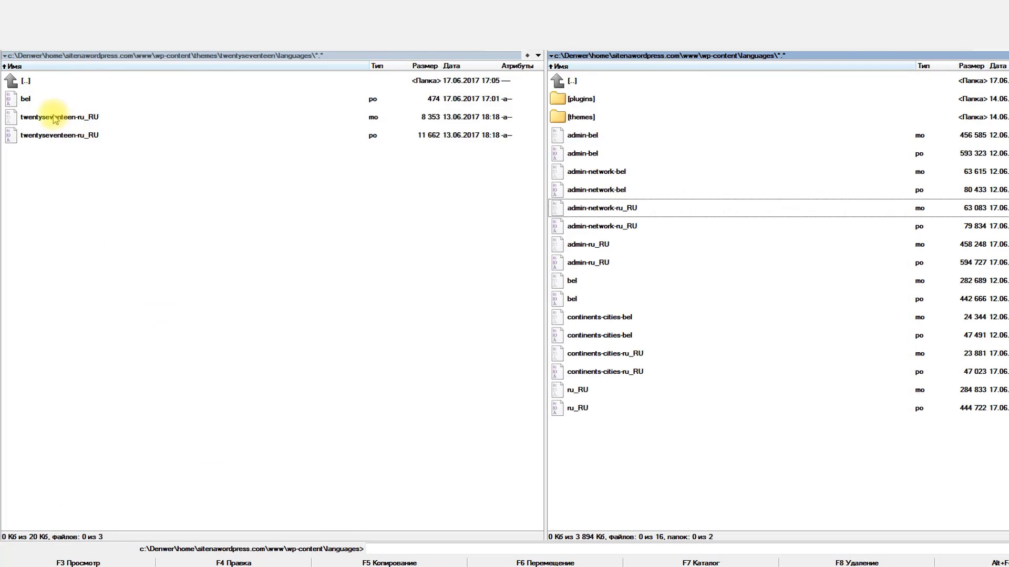
{"action": "right_click", "coordinate": [47, 99]}
{"action": "mouse_move", "coordinate": [92, 144]}
{"action": "left_click", "coordinate": [216, 140]}
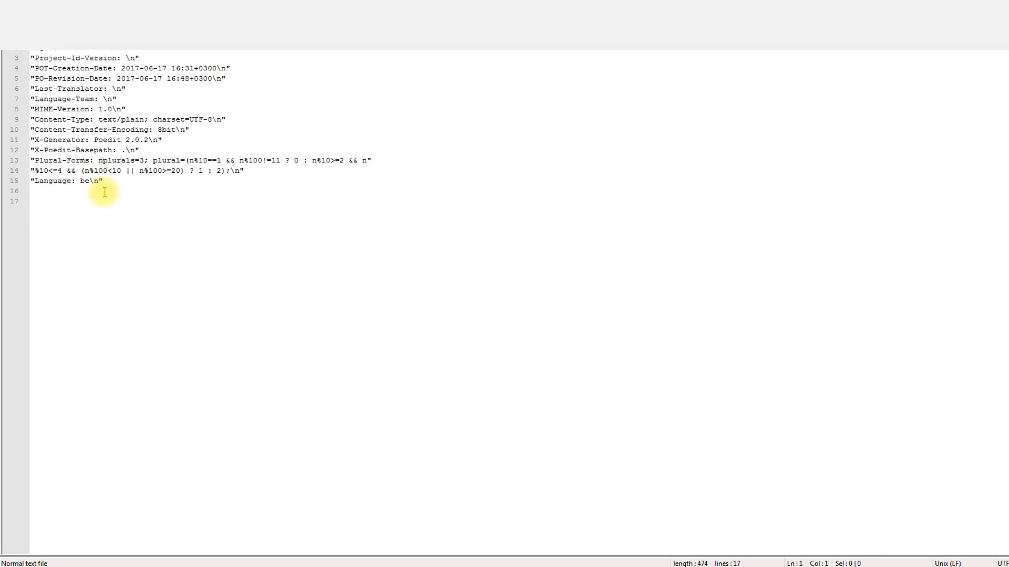
{"action": "left_click", "coordinate": [54, 202]}
{"action": "key", "text": "ctrl+v"}
- Set the pasted entry's msgstr to "Яшчэ адзін сайт на WordPress", save bel.po and return to the file manager
{"action": "left_click_drag", "start_coordinate": [101, 214], "coordinate": [173, 216]}
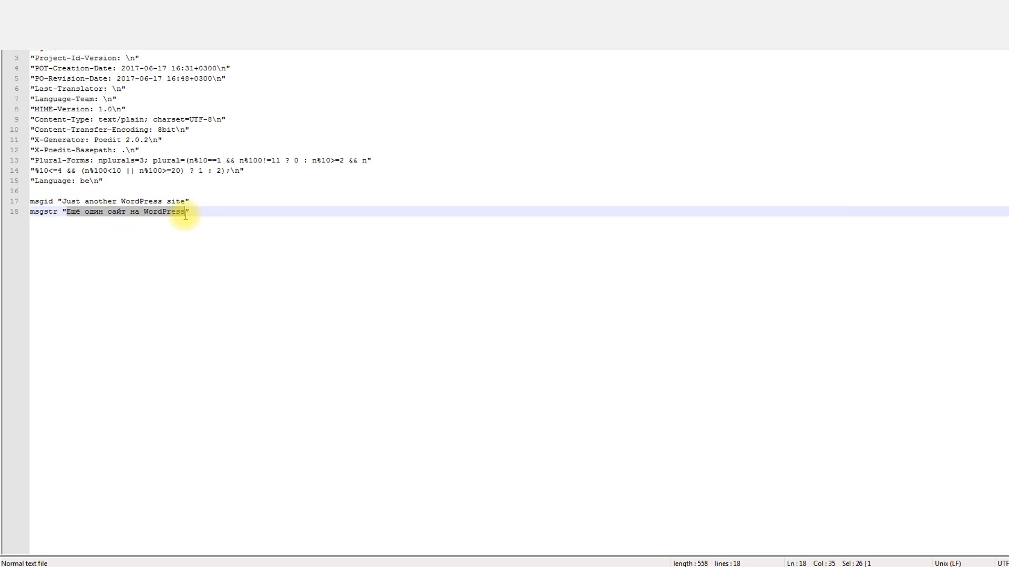
{"action": "type", "text": "Яшчэ адзін сайт на WordPress"}
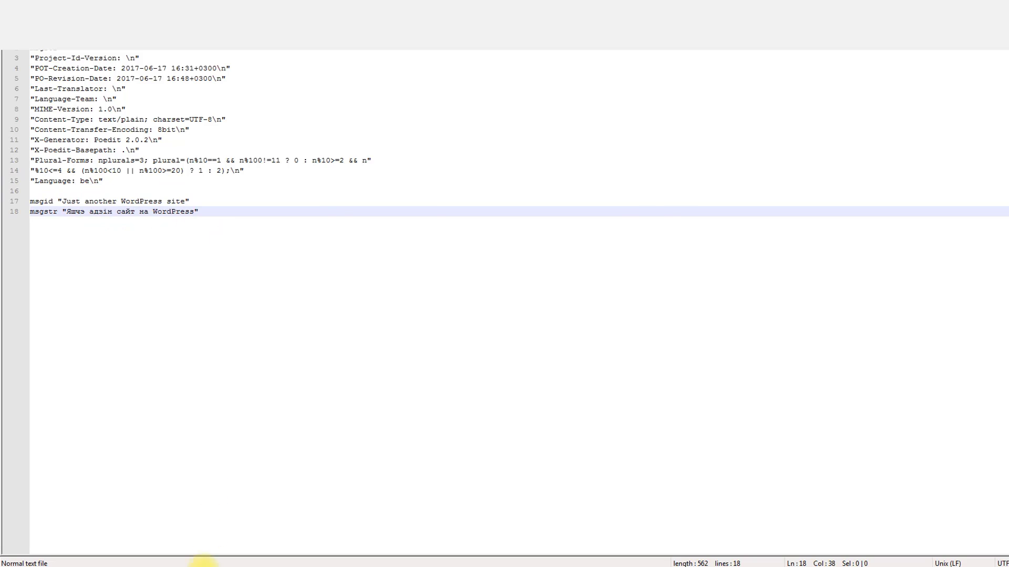
{"action": "left_click", "coordinate": [202, 565]}
{"action": "key", "text": "F5"}
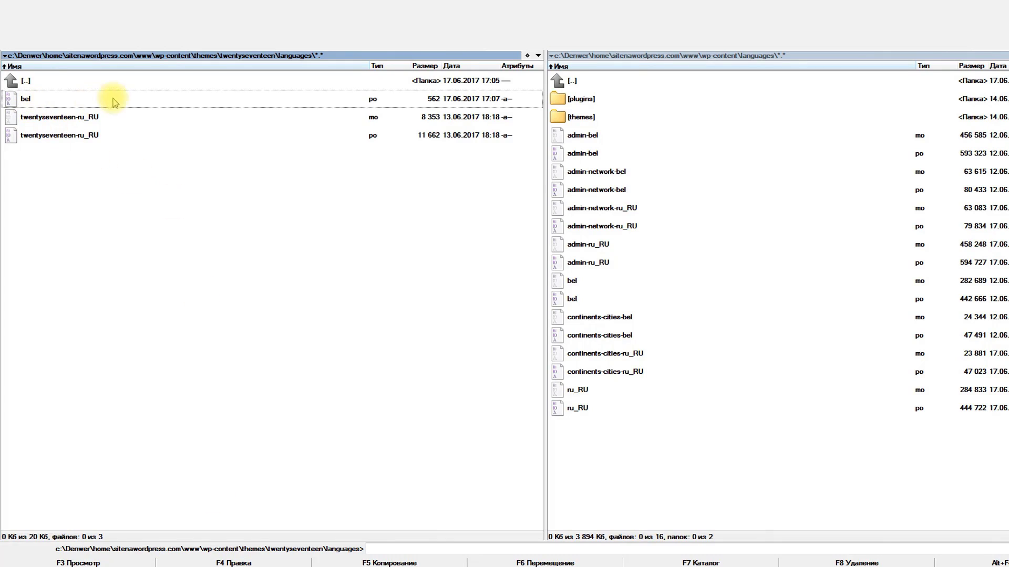
- Open the theme's bel.po in Poedit and save it to compile the matching bel.mo file
{"action": "right_click", "coordinate": [62, 105]}
{"action": "mouse_move", "coordinate": [202, 147]}
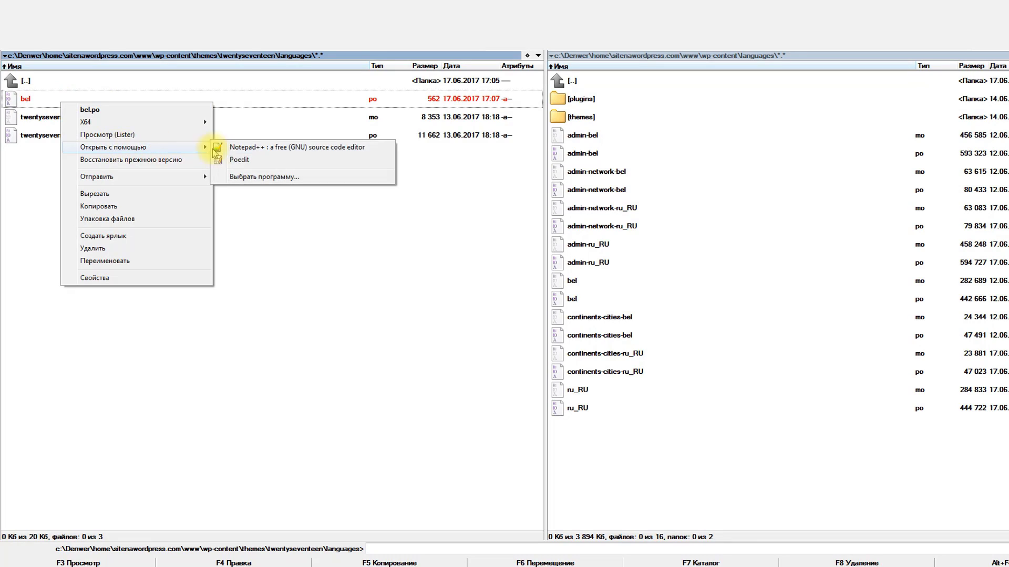
{"action": "left_click", "coordinate": [239, 160]}
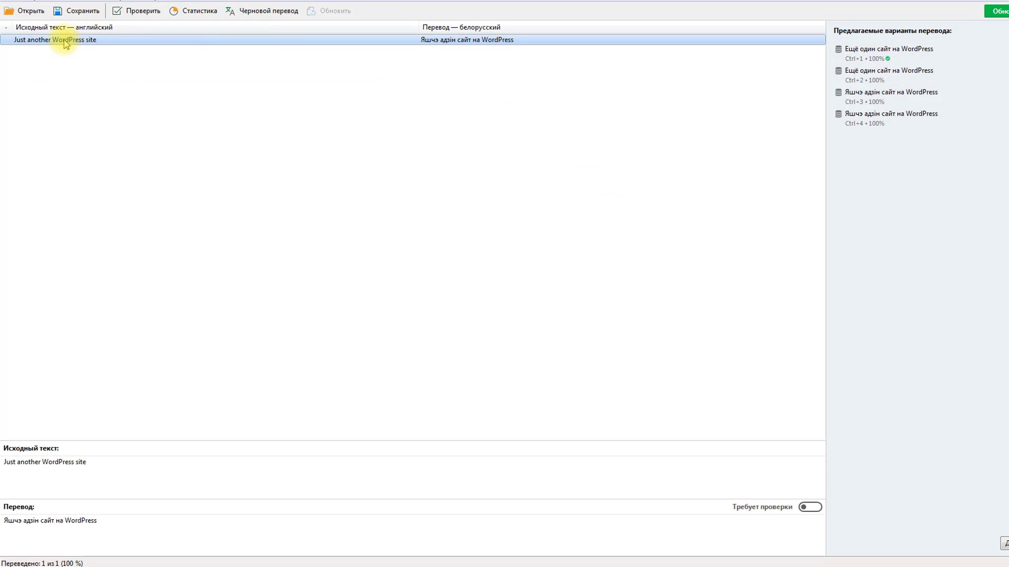
{"action": "left_click", "coordinate": [39, 520]}
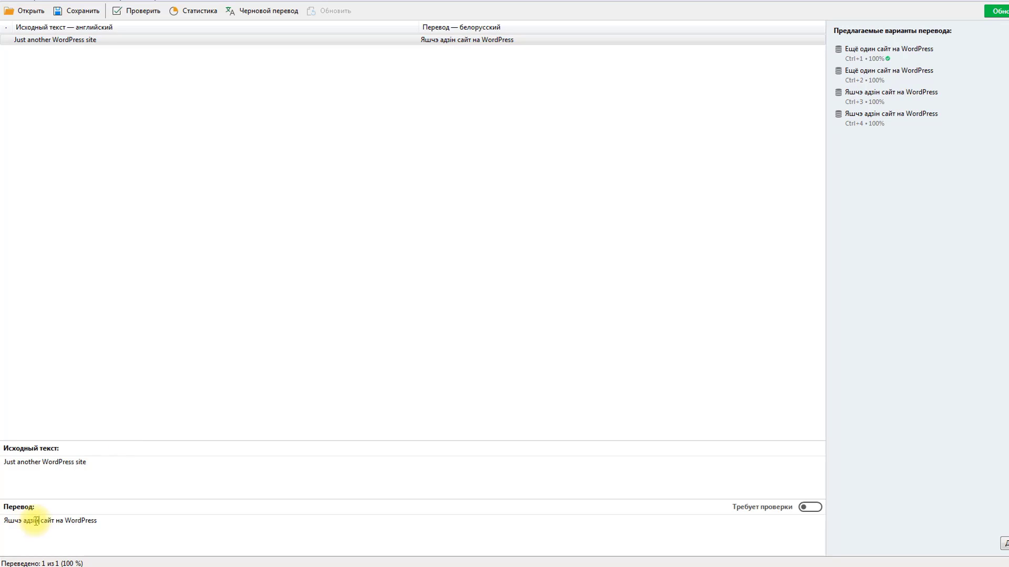
{"action": "left_click", "coordinate": [81, 10]}
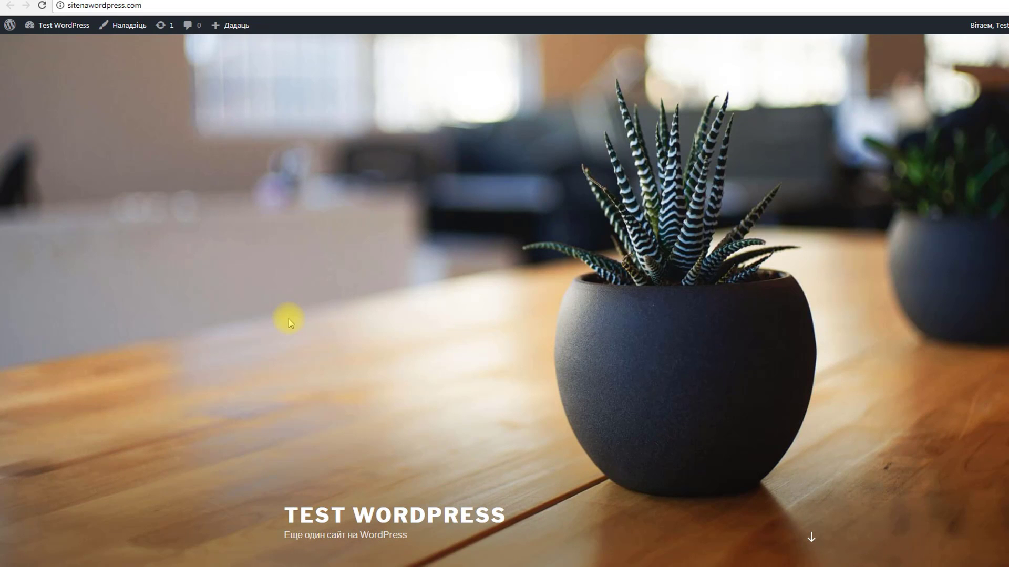
- Reload the site's home page in the browser and check the language of the tagline under the title
{"action": "left_click", "coordinate": [42, 6]}
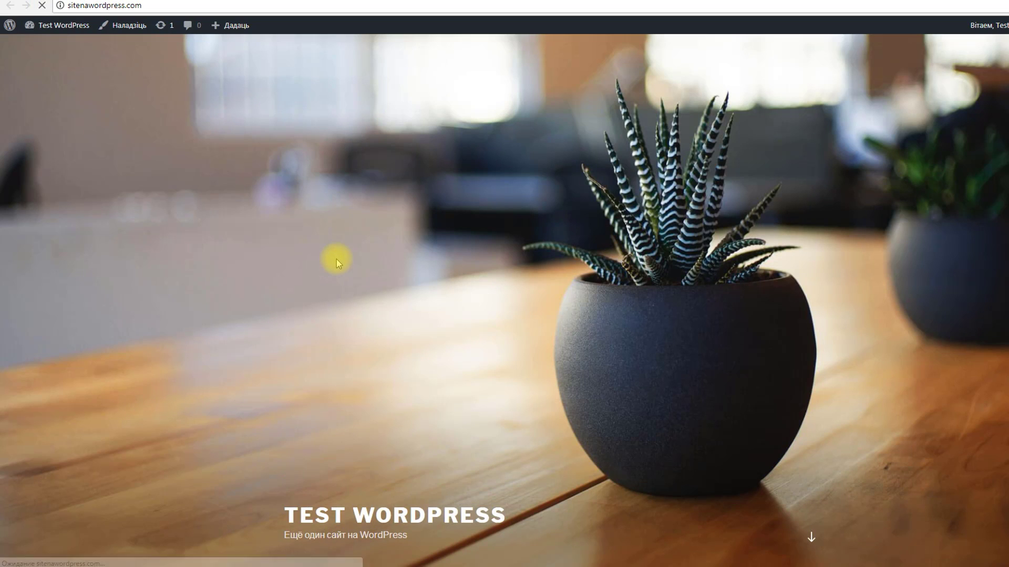
{"action": "scroll", "coordinate": [334, 389], "scroll_direction": "down", "scroll_amount": 1}
{"action": "left_click_drag", "start_coordinate": [282, 483], "coordinate": [387, 480]}
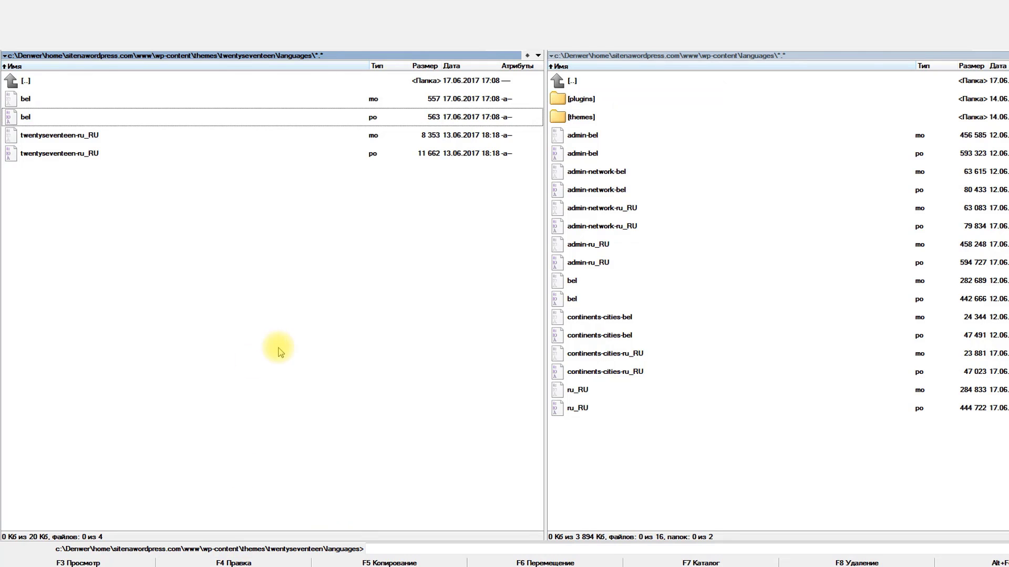
- Search the twentyseventeen theme folder for files containing "Ещё один сайт на WordPress" as UTF-8 text, then close the search
{"action": "double_click", "coordinate": [74, 83]}
{"action": "left_click", "coordinate": [108, 225]}
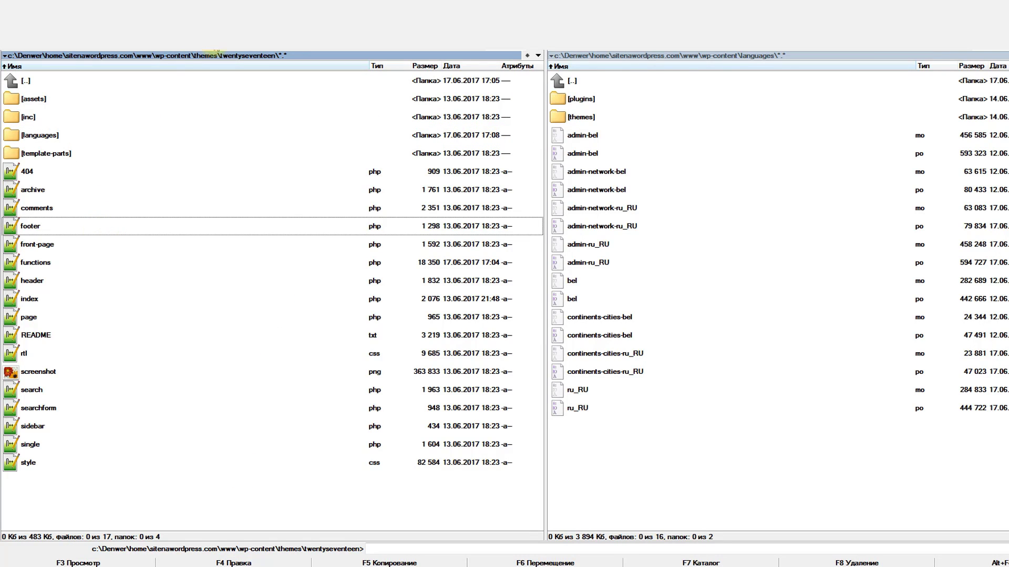
{"action": "key", "text": "alt+F7"}
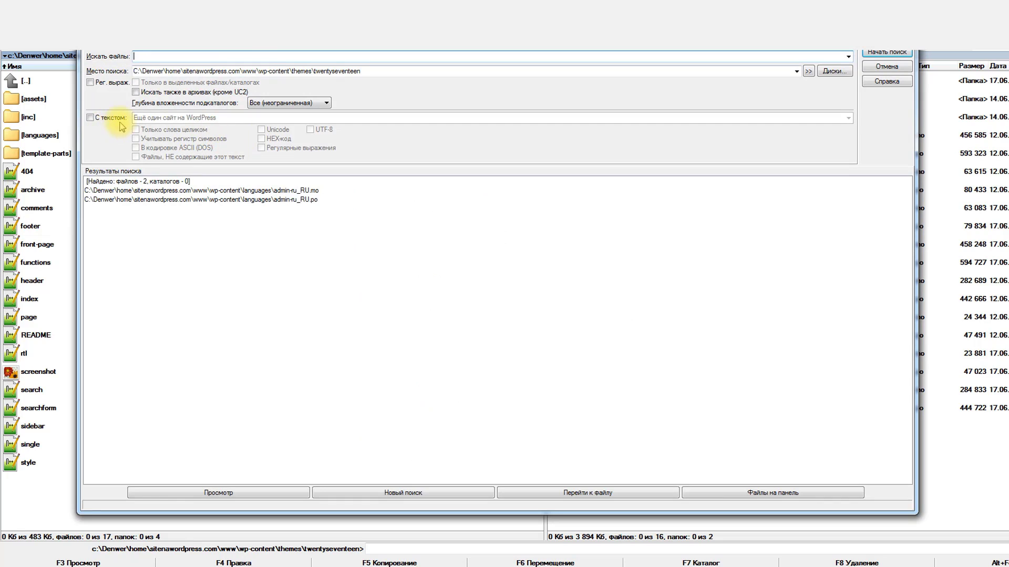
{"action": "left_click", "coordinate": [91, 118]}
{"action": "left_click", "coordinate": [309, 129]}
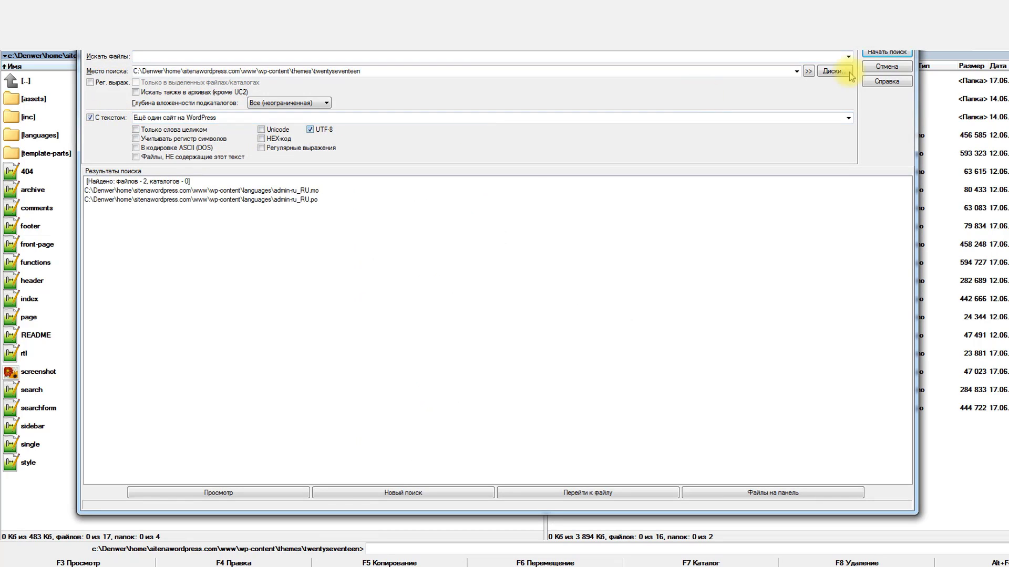
{"action": "left_click", "coordinate": [874, 55]}
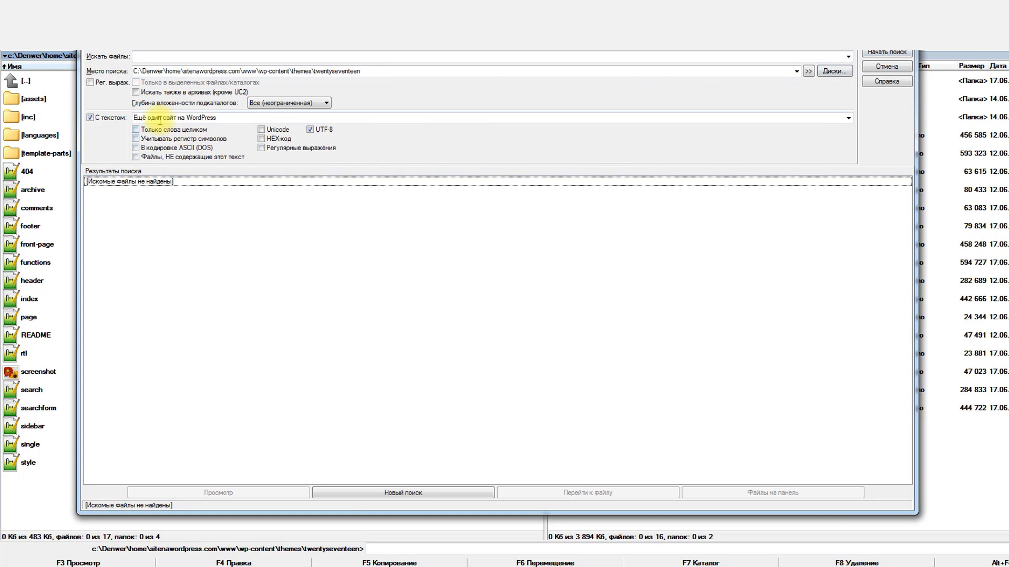
{"action": "left_click", "coordinate": [168, 118]}
{"action": "left_click", "coordinate": [310, 72]}
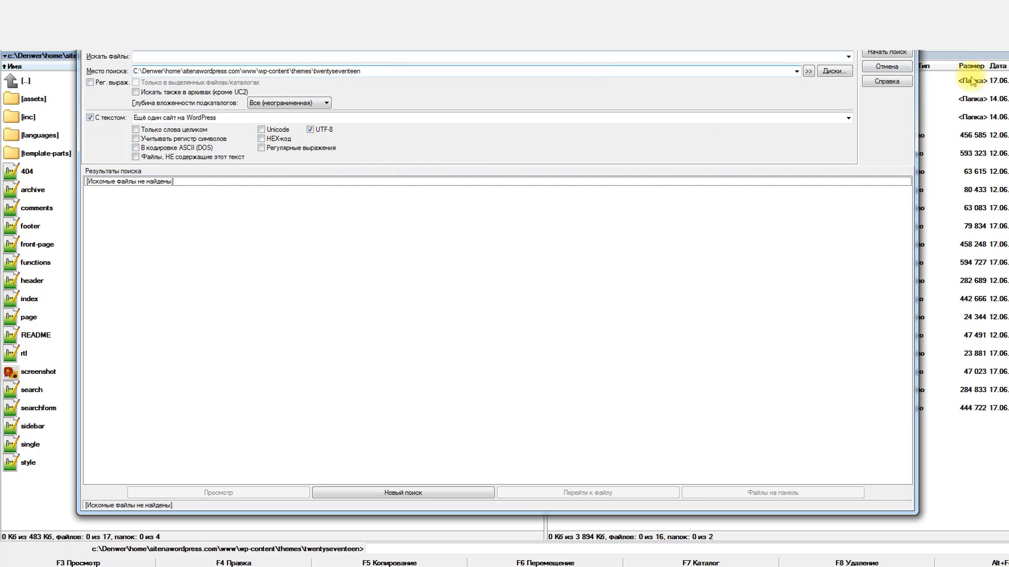
{"action": "left_click", "coordinate": [886, 67]}
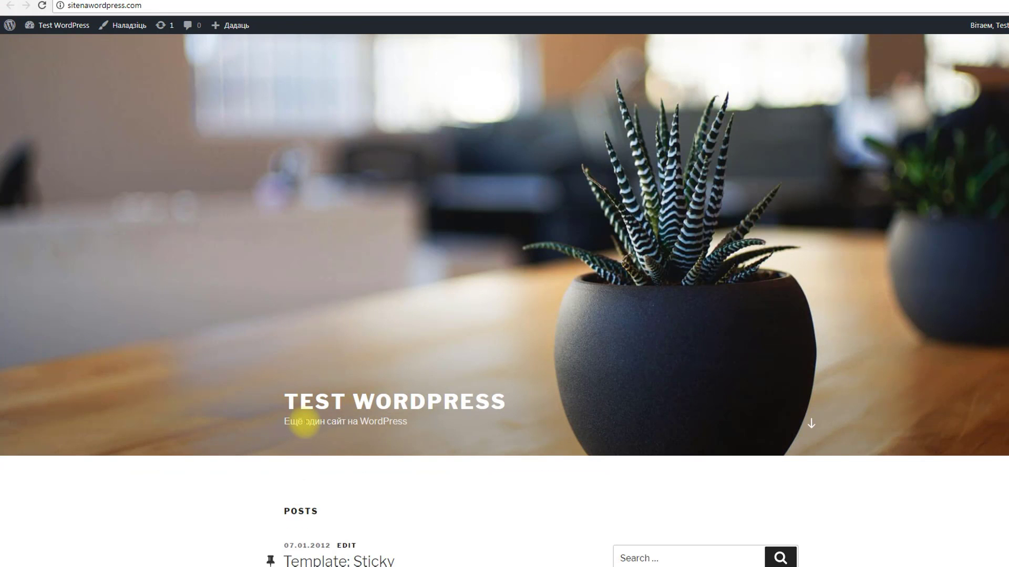
- Inspect the home page tagline with the browser's developer tools, copy its class name site-description and return to the file manager
{"action": "scroll", "coordinate": [304, 423], "scroll_direction": "down", "scroll_amount": 4}
{"action": "key", "text": "F12"}
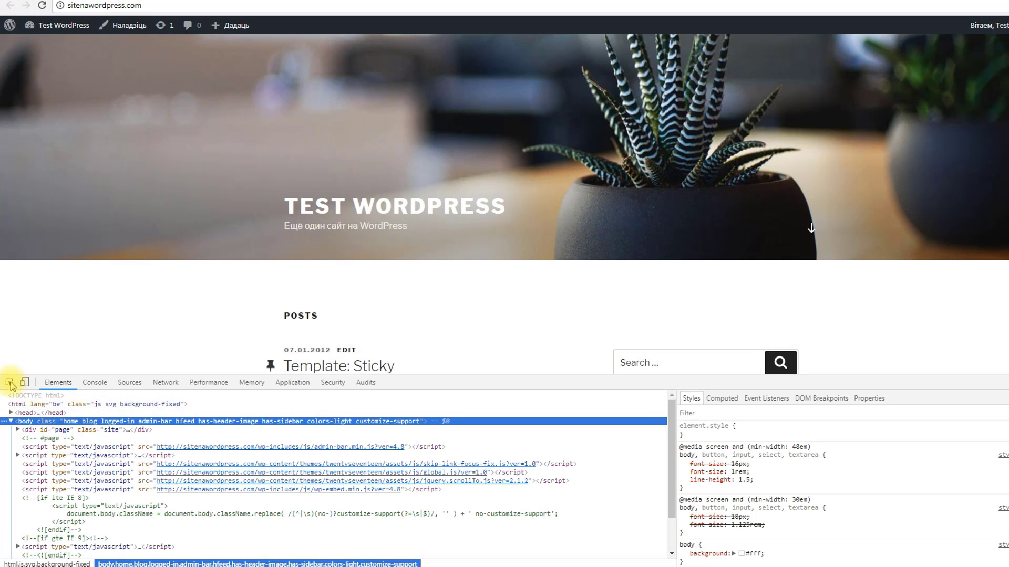
{"action": "left_click", "coordinate": [11, 384]}
{"action": "left_click", "coordinate": [312, 226]}
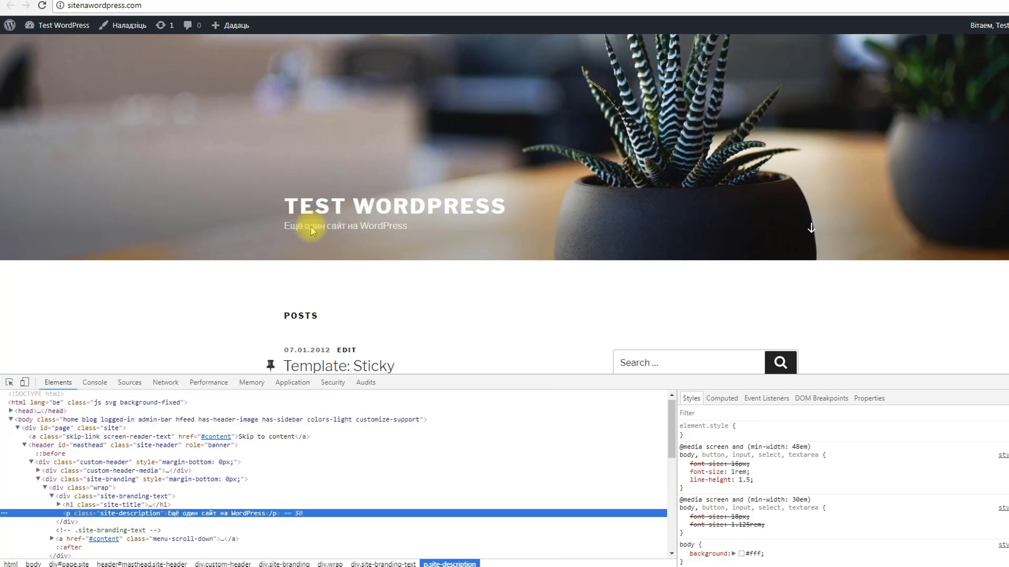
{"action": "scroll", "coordinate": [129, 478], "scroll_direction": "down", "scroll_amount": 2}
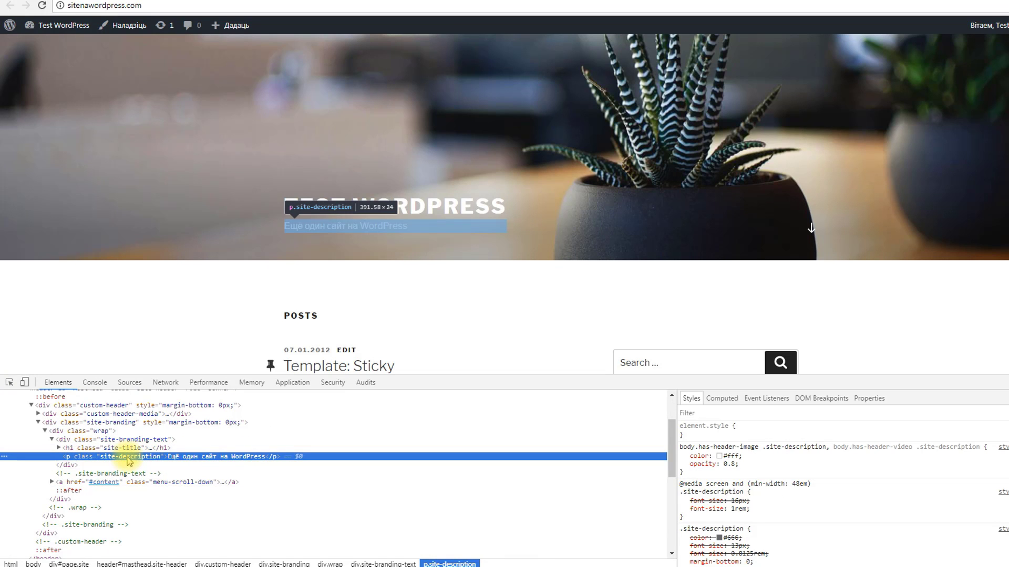
{"action": "double_click", "coordinate": [129, 456]}
{"action": "key", "text": "ctrl+c"}
{"action": "key", "text": "alt+Tab"}
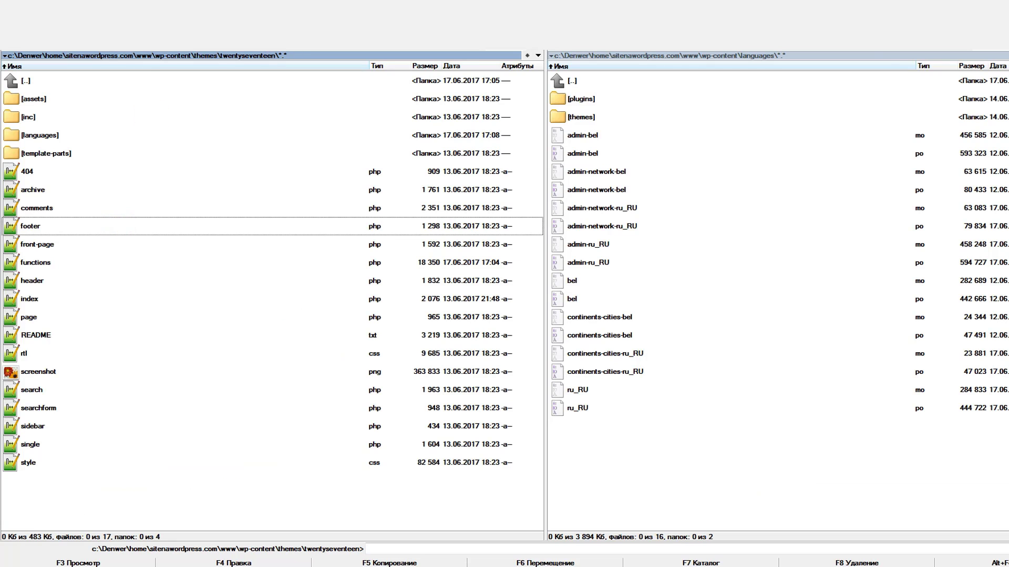
- Search the twentyseventeen theme folder for files containing the text site-description and open template-parts' site-branding.php in the code editor
{"action": "key", "text": "alt+F7"}
{"action": "left_click", "coordinate": [90, 118]}
{"action": "key", "text": "ctrl+v"}
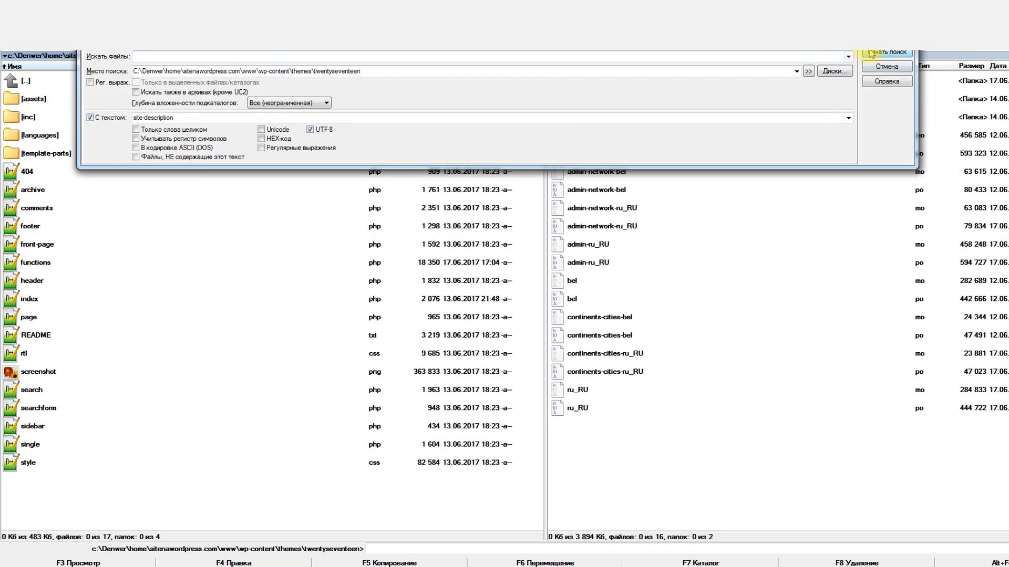
{"action": "left_click", "coordinate": [873, 53]}
{"action": "right_click", "coordinate": [359, 254]}
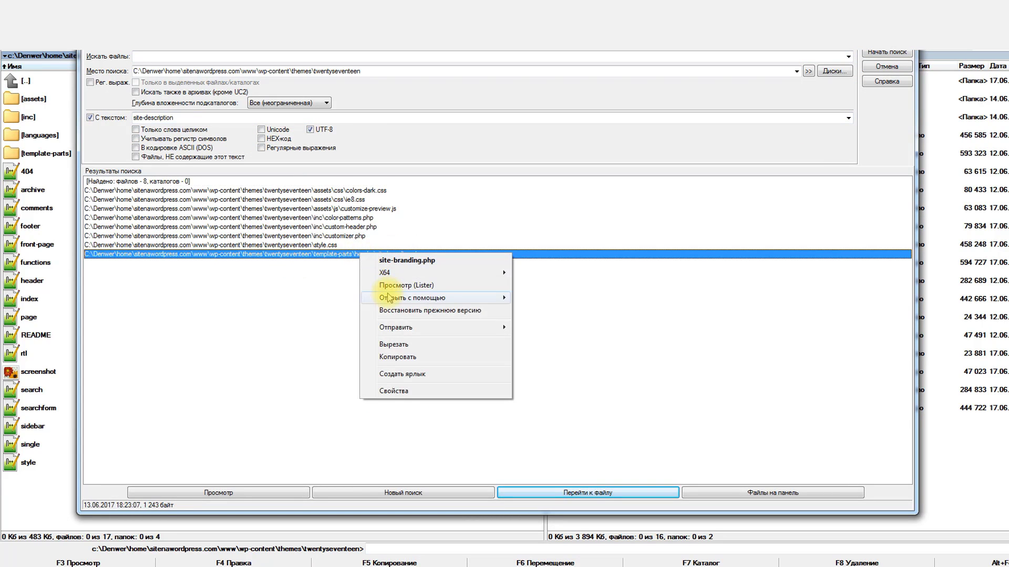
{"action": "left_click", "coordinate": [546, 298]}
- Find site-description in site-branding.php and trace the echoed $description variable back to its get_bloginfo assignment
{"action": "key", "text": "ctrl+f"}
{"action": "left_click", "coordinate": [656, 225]}
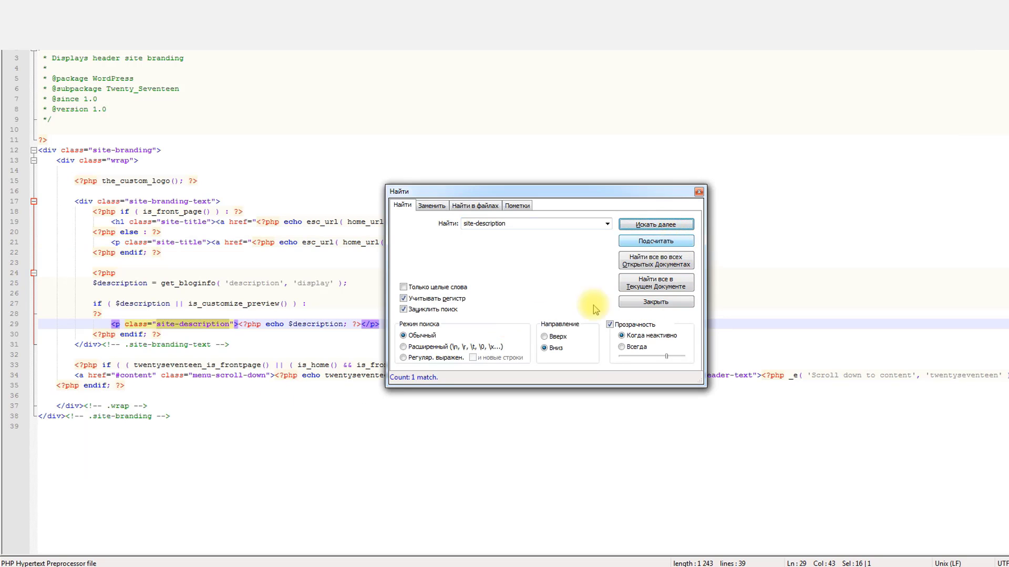
{"action": "key", "text": "Escape"}
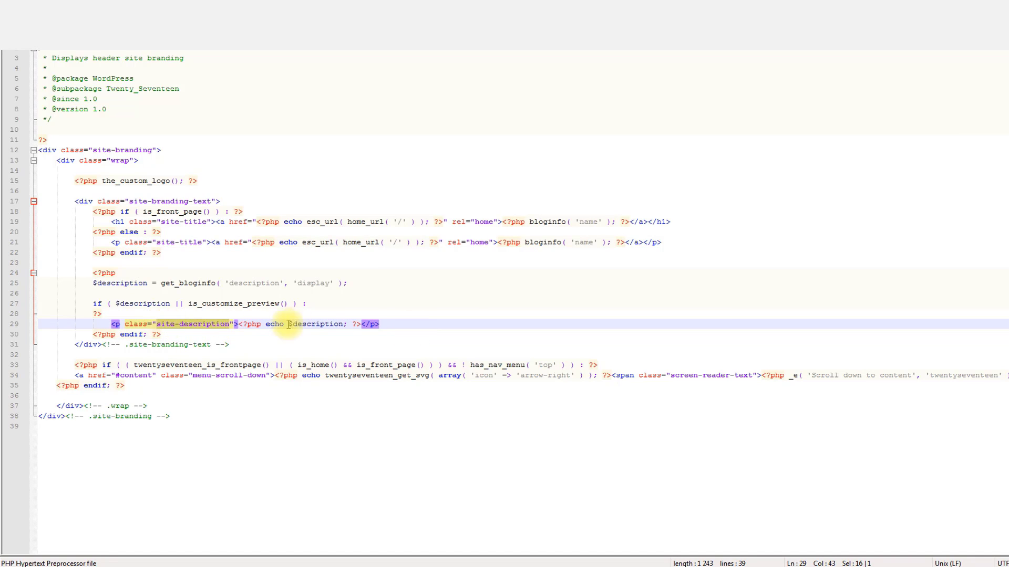
{"action": "left_click_drag", "start_coordinate": [288, 324], "coordinate": [343, 324]}
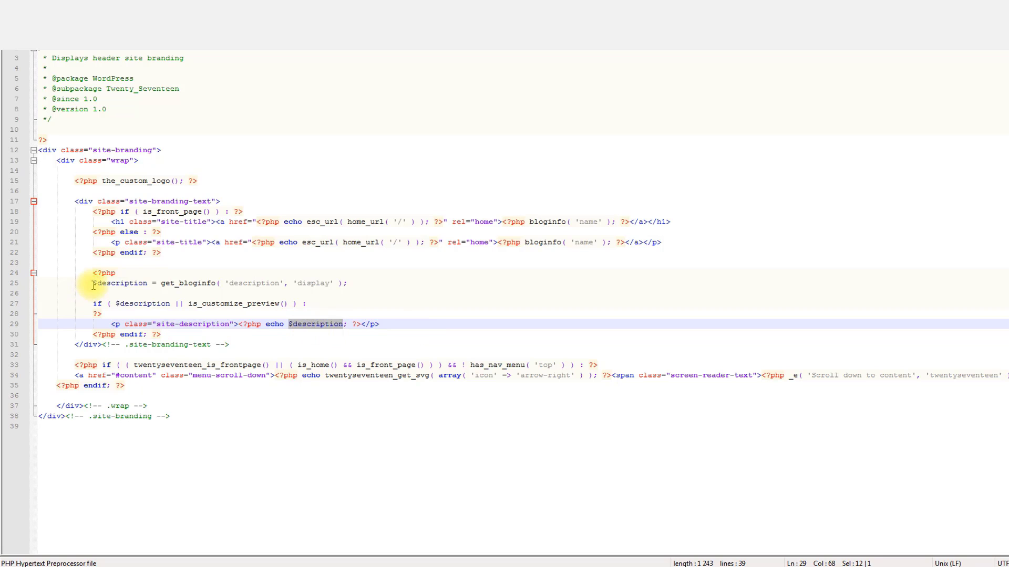
{"action": "left_click_drag", "start_coordinate": [93, 284], "coordinate": [145, 285]}
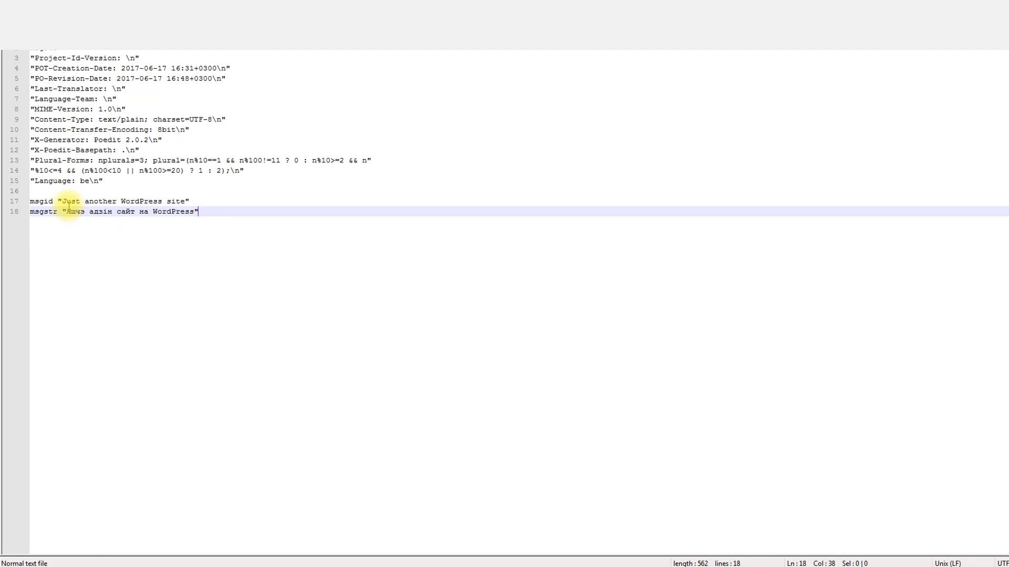
- Copy the tagline translation from bel.po, set the site's tagline to "Яшчэ адзін сайт на WordPress" in WordPress general settings and save the changes
{"action": "left_click_drag", "start_coordinate": [68, 211], "coordinate": [194, 212]}
{"action": "key", "text": "ctrl+c"}
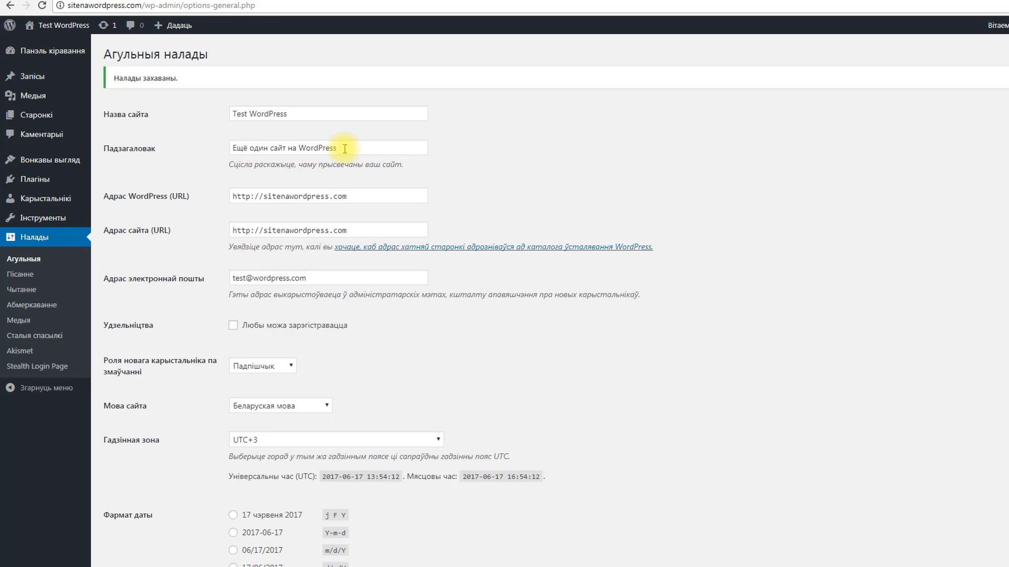
{"action": "left_click_drag", "start_coordinate": [349, 147], "coordinate": [217, 152]}
{"action": "key", "text": "ctrl+v"}
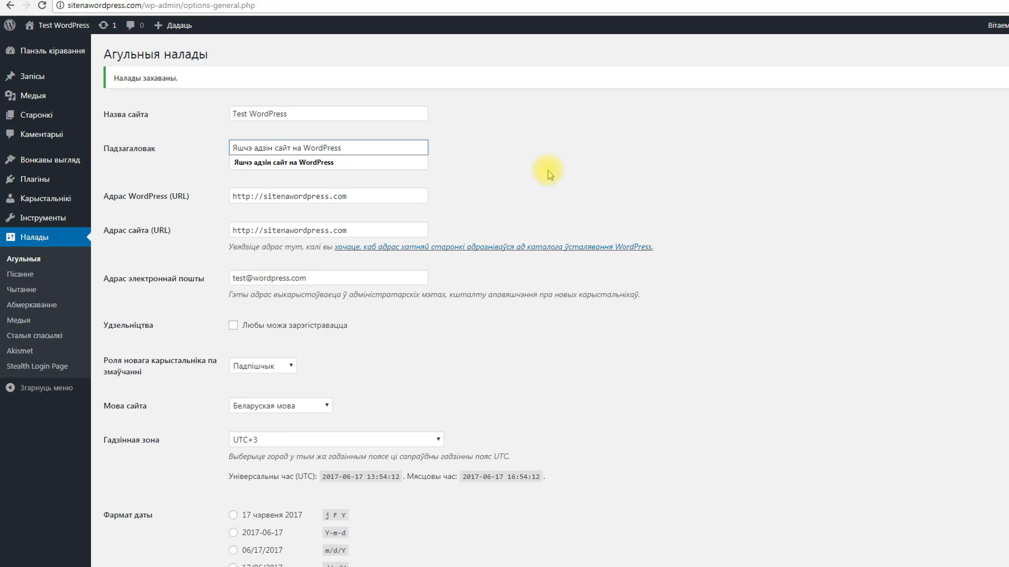
{"action": "left_click", "coordinate": [544, 169]}
{"action": "scroll", "coordinate": [487, 195], "scroll_direction": "down", "scroll_amount": 1}
{"action": "scroll", "coordinate": [488, 195], "scroll_direction": "down", "scroll_amount": 5}
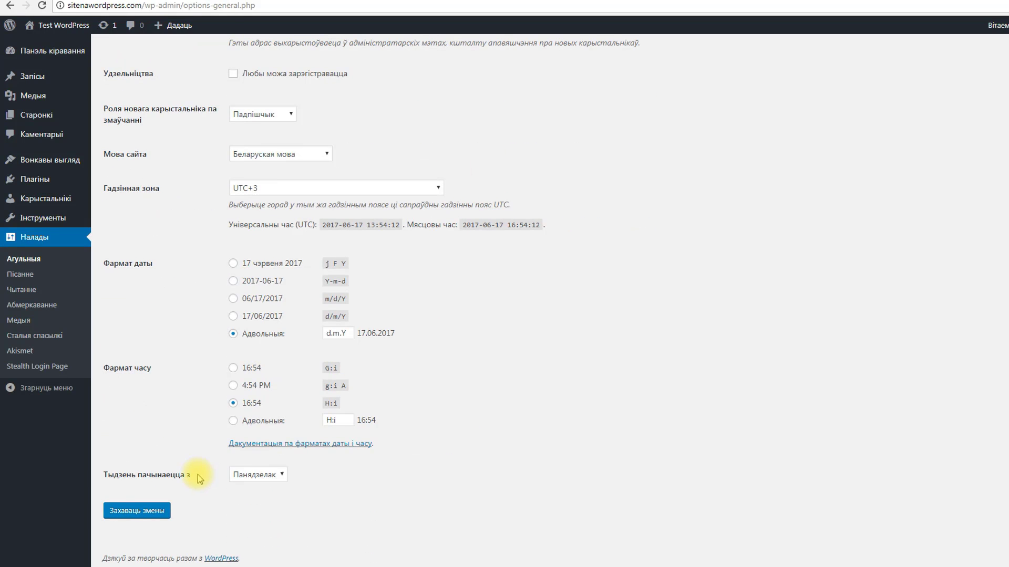
{"action": "left_click", "coordinate": [137, 511]}
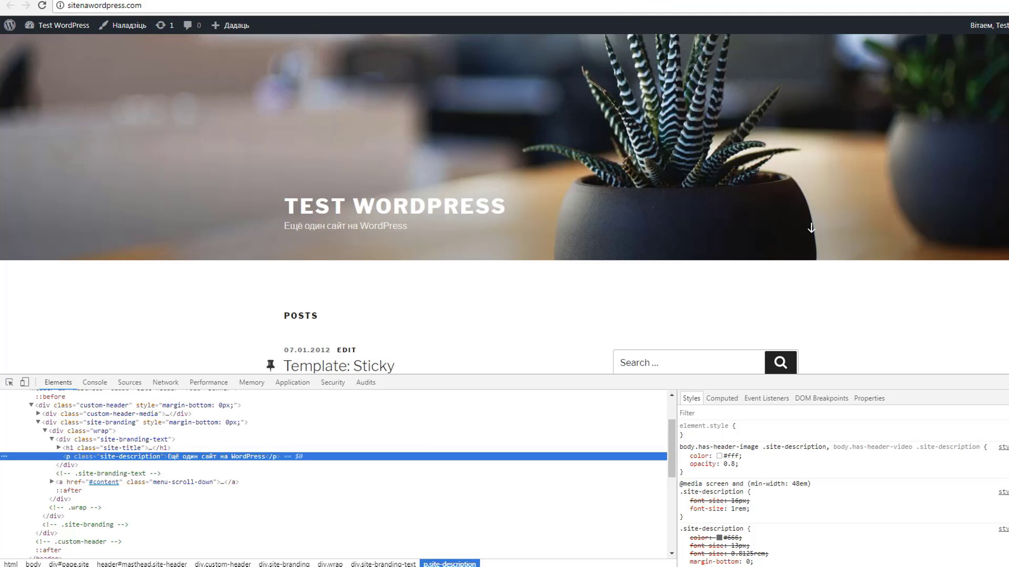
- Reload the site's home page and check the tagline under the Test WordPress title
{"action": "key", "text": "F5"}
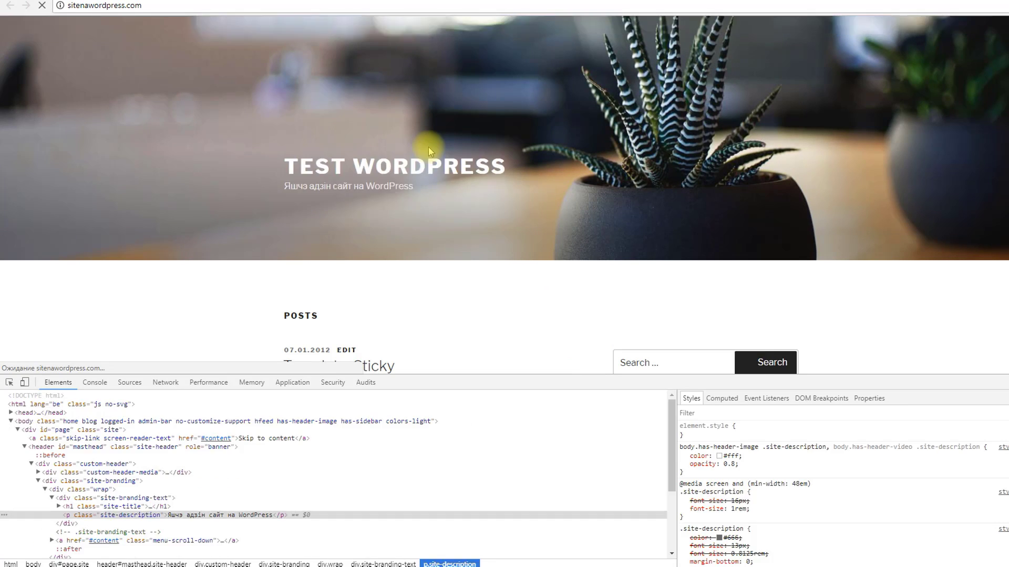
{"action": "left_click_drag", "start_coordinate": [284, 225], "coordinate": [459, 230]}
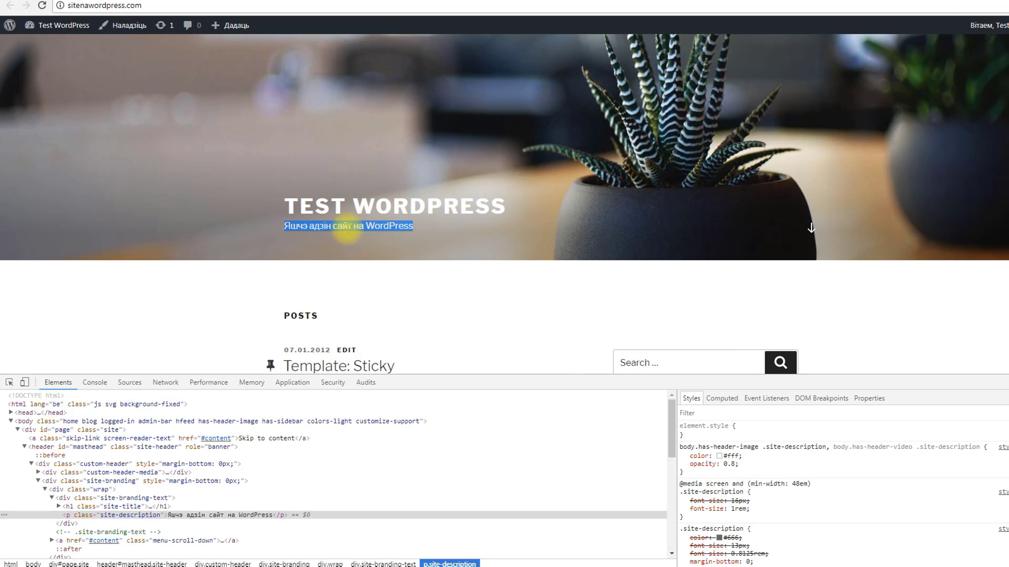
{"action": "left_click", "coordinate": [346, 229]}
- Inspect the home page's Posts heading with the browser's developer tools
{"action": "scroll", "coordinate": [410, 258], "scroll_direction": "down", "scroll_amount": 1}
{"action": "scroll", "coordinate": [409, 242], "scroll_direction": "down", "scroll_amount": 1}
{"action": "right_click", "coordinate": [302, 256]}
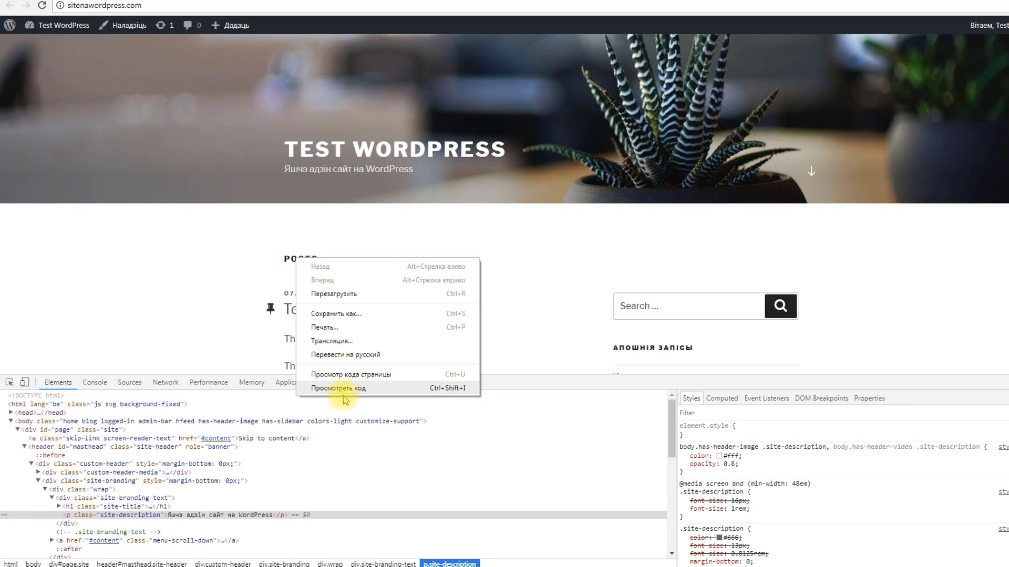
{"action": "left_click", "coordinate": [346, 387]}
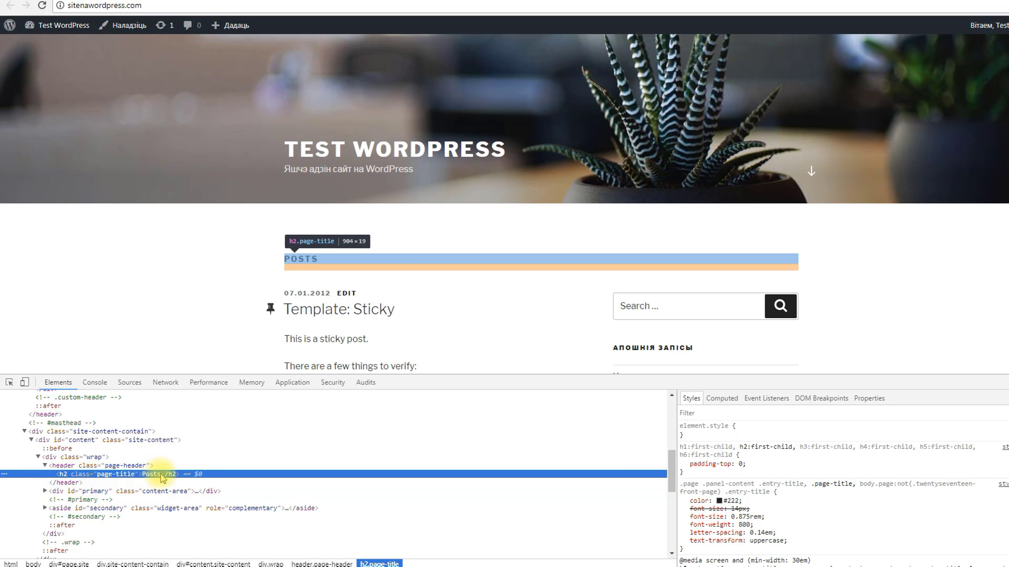